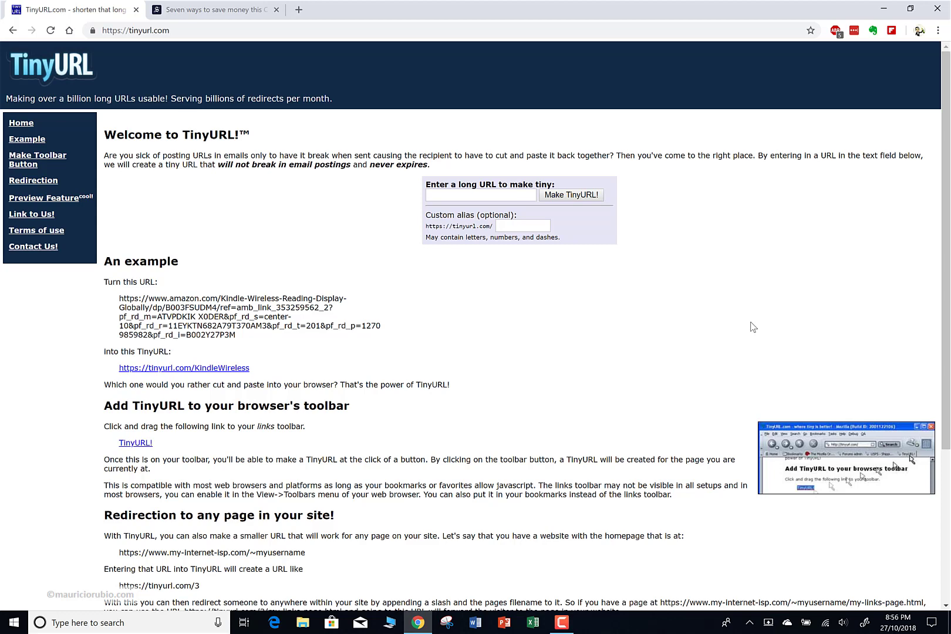
Step: Highlight the TinyURL site address, the example long Amazon URL and the KindleWireless short link
{"action": "left_click", "coordinate": [202, 28]}
{"action": "key", "text": "ctrl+a"}
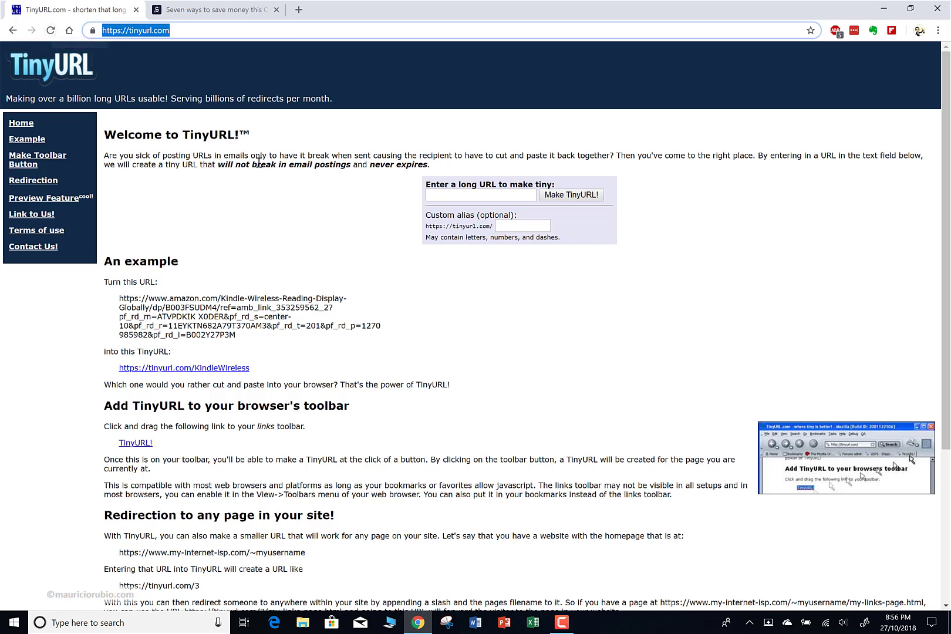
{"action": "left_click", "coordinate": [242, 346]}
{"action": "left_click_drag", "start_coordinate": [240, 335], "coordinate": [118, 299]}
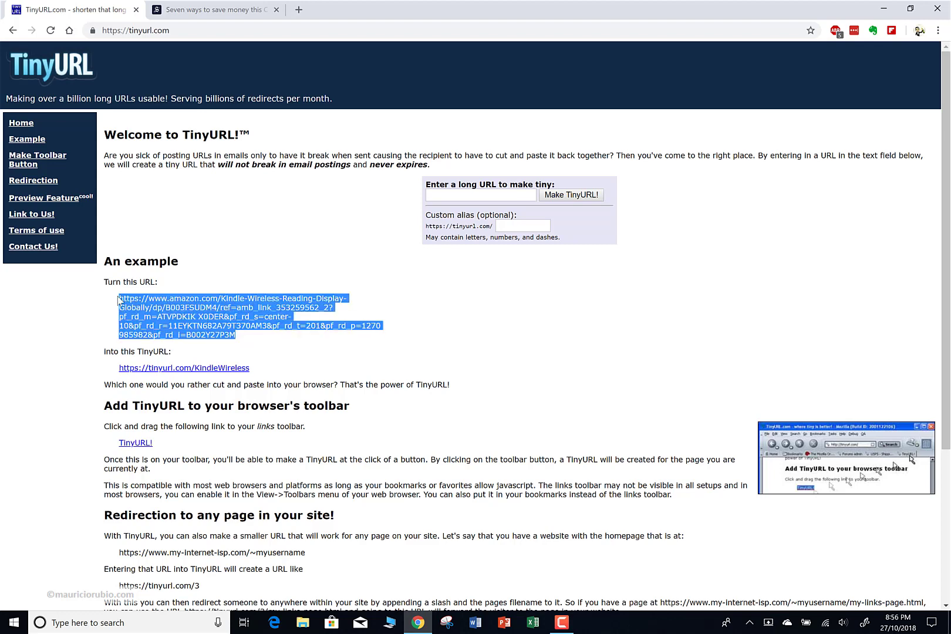
{"action": "left_click", "coordinate": [311, 357]}
{"action": "left_click_drag", "start_coordinate": [255, 370], "coordinate": [117, 369]}
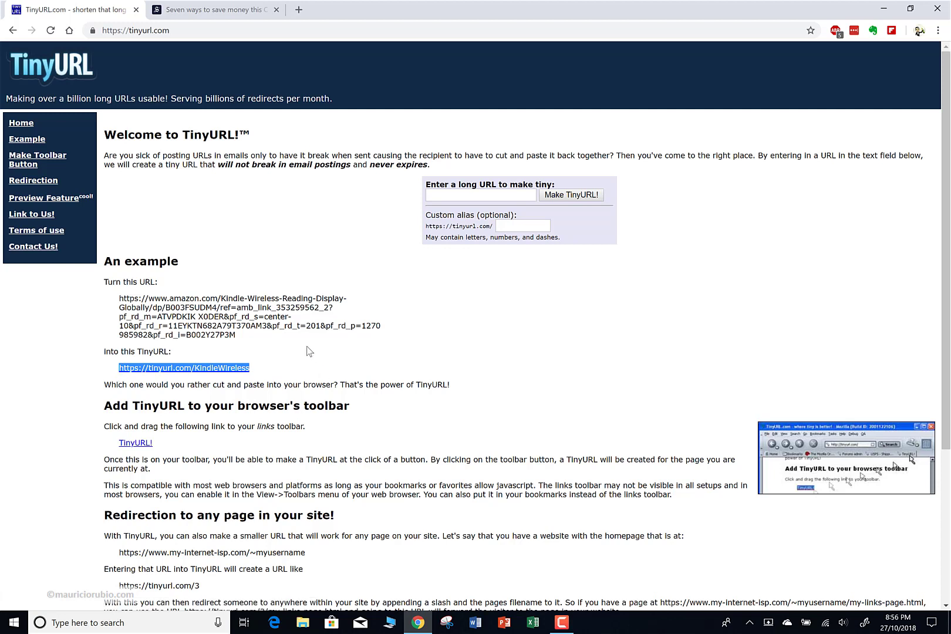
{"action": "left_click", "coordinate": [288, 348]}
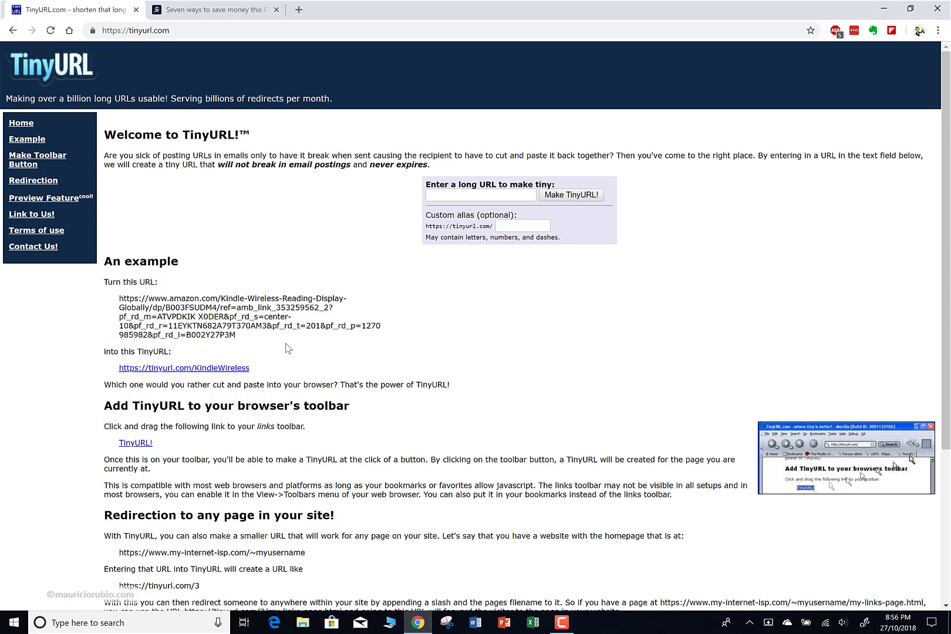
Step: Highlight the example Amazon URL again, then bring up the Herald's Christmas savings article tab
{"action": "left_click_drag", "start_coordinate": [258, 341], "coordinate": [110, 306]}
{"action": "left_click", "coordinate": [240, 334]}
{"action": "left_click_drag", "start_coordinate": [236, 331], "coordinate": [115, 307]}
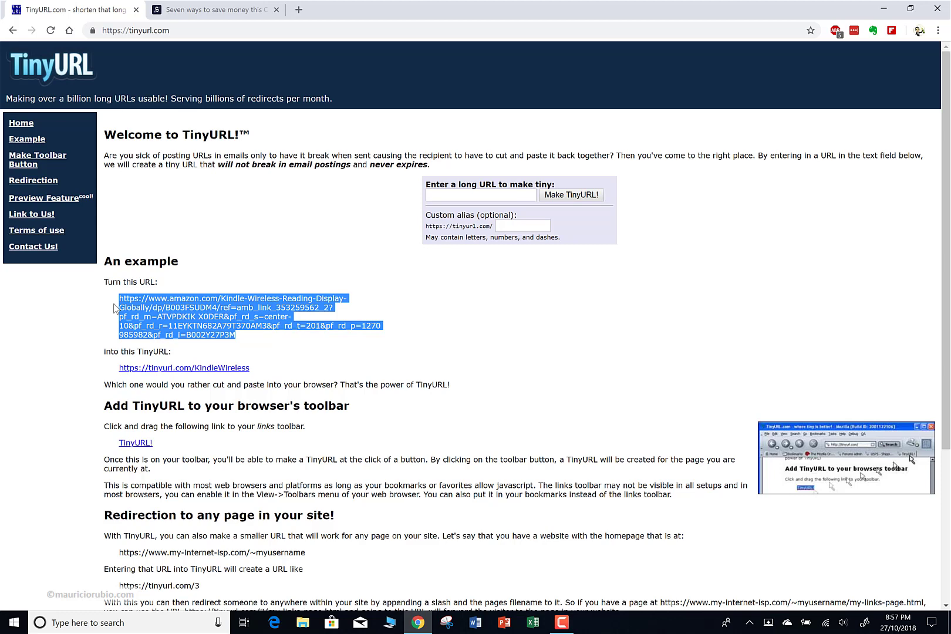
{"action": "left_click", "coordinate": [297, 344]}
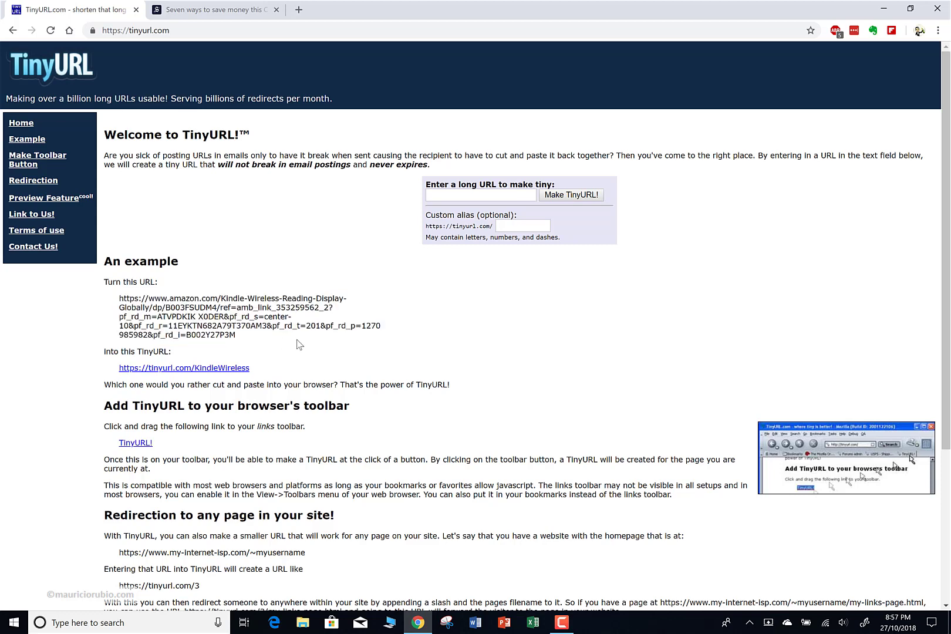
{"action": "left_click_drag", "start_coordinate": [241, 337], "coordinate": [117, 299]}
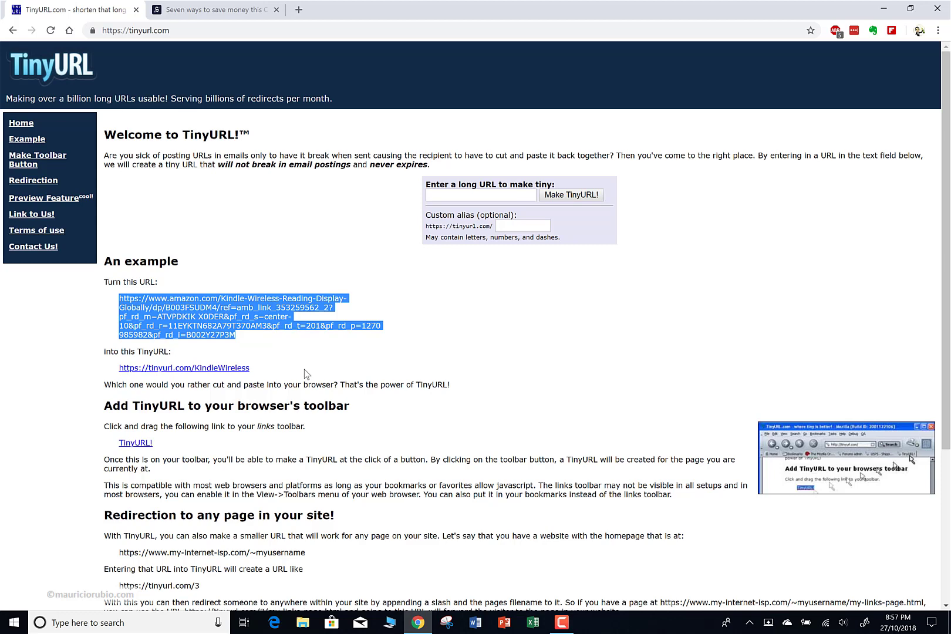
{"action": "left_click", "coordinate": [311, 352]}
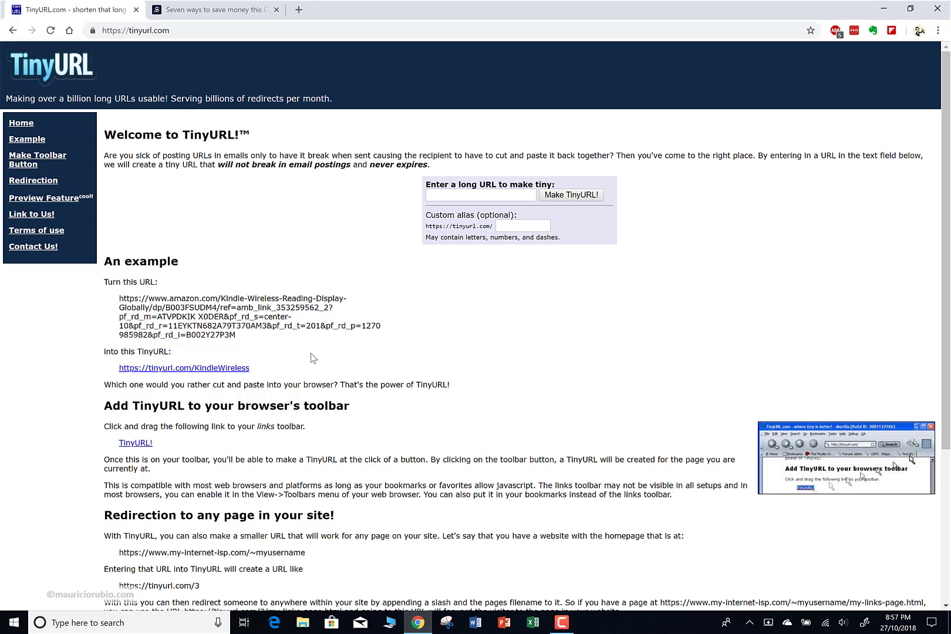
{"action": "left_click", "coordinate": [208, 11]}
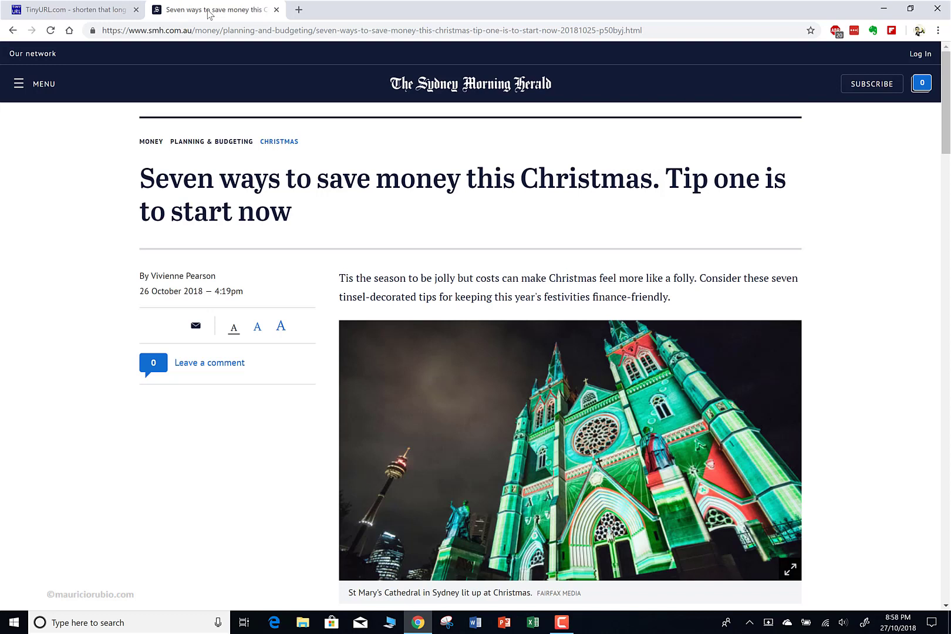
Step: Copy the Herald article's full address from the address bar and return to the TinyURL tab
{"action": "left_click", "coordinate": [658, 30]}
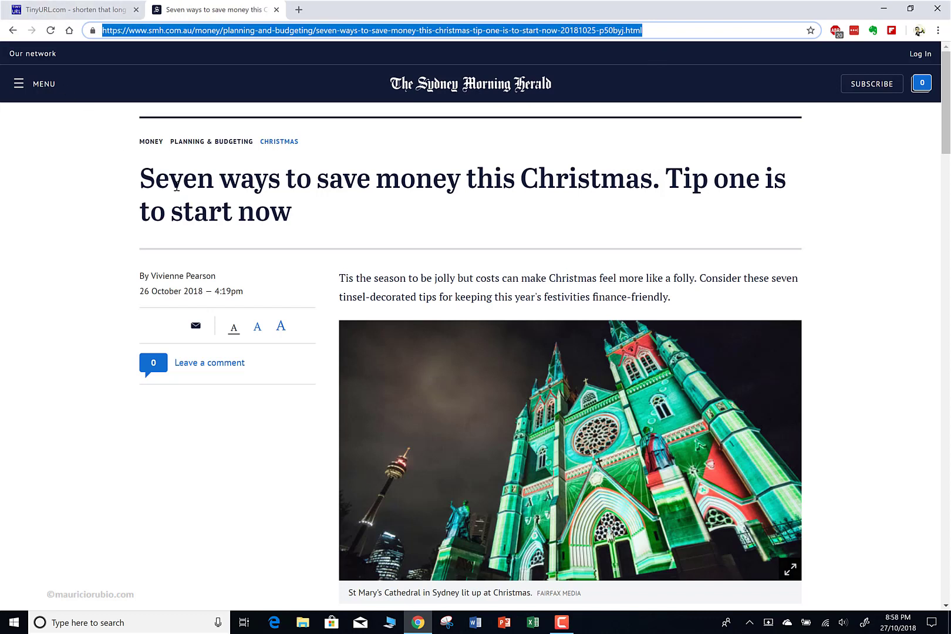
{"action": "left_click", "coordinate": [646, 30]}
{"action": "left_click_drag", "start_coordinate": [645, 30], "coordinate": [10, 34]}
{"action": "left_click", "coordinate": [660, 30]}
{"action": "left_click_drag", "start_coordinate": [659, 29], "coordinate": [44, 30]}
{"action": "right_click", "coordinate": [230, 30]}
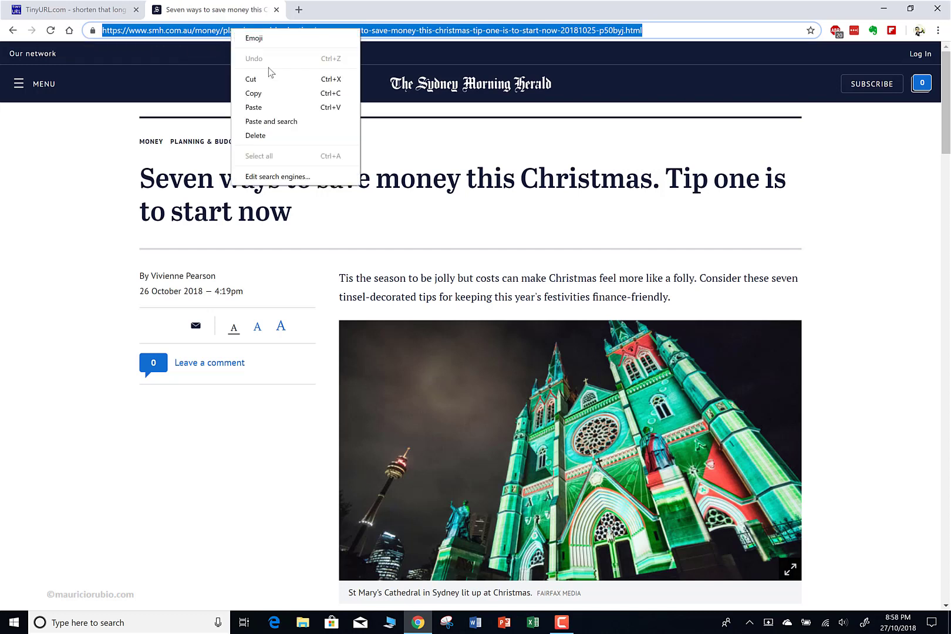
{"action": "left_click", "coordinate": [269, 93]}
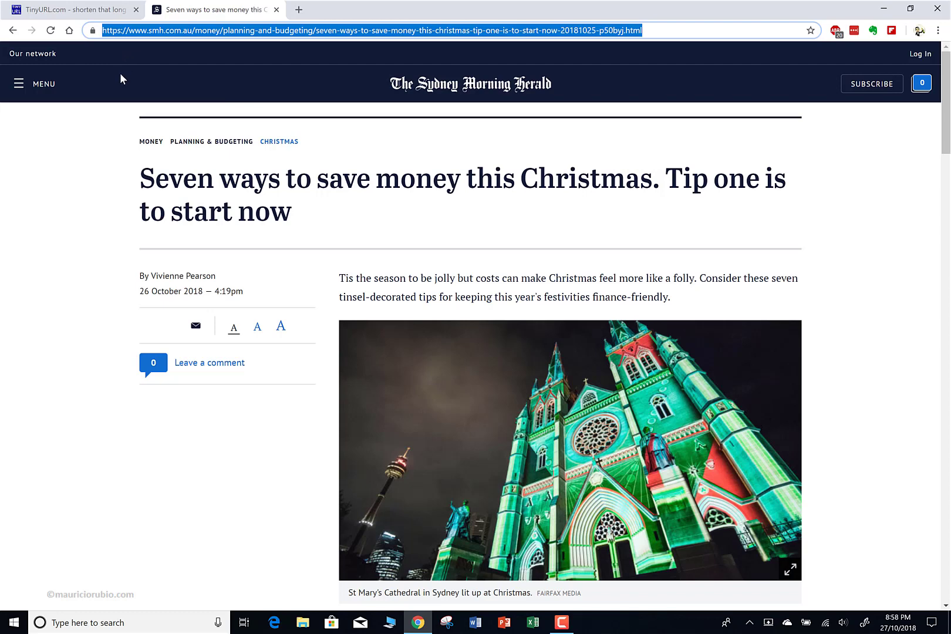
{"action": "left_click", "coordinate": [64, 9]}
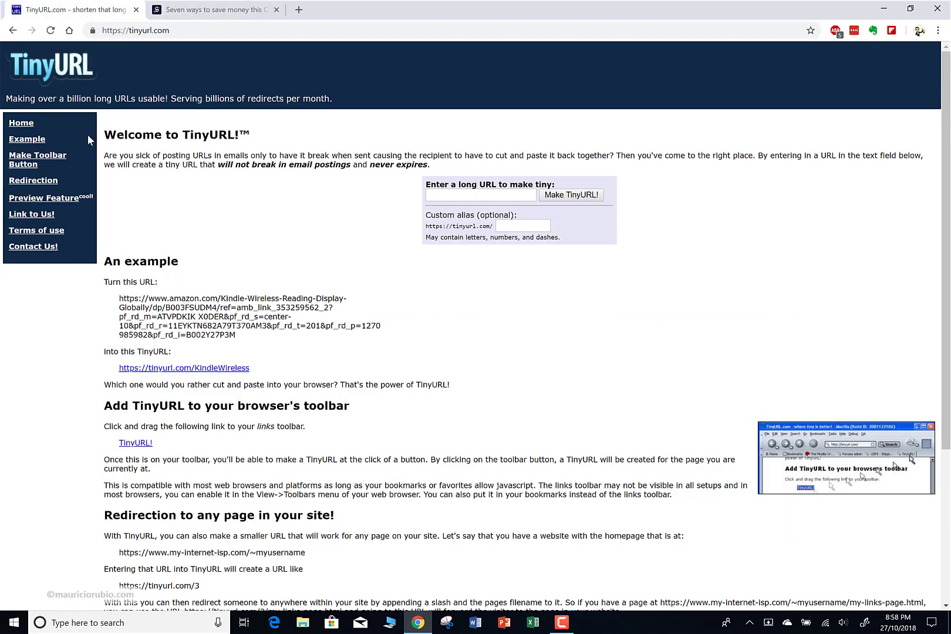
Step: Paste the Herald article address into the long-URL field, leaving the custom alias empty
{"action": "left_click", "coordinate": [455, 196]}
{"action": "key", "text": "ctrl+v"}
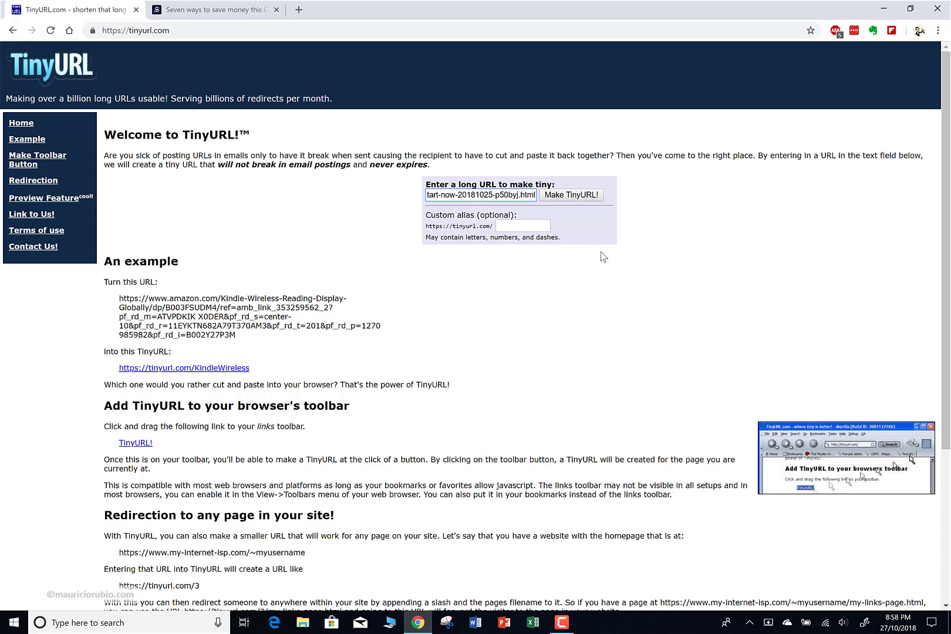
{"action": "left_click", "coordinate": [509, 227]}
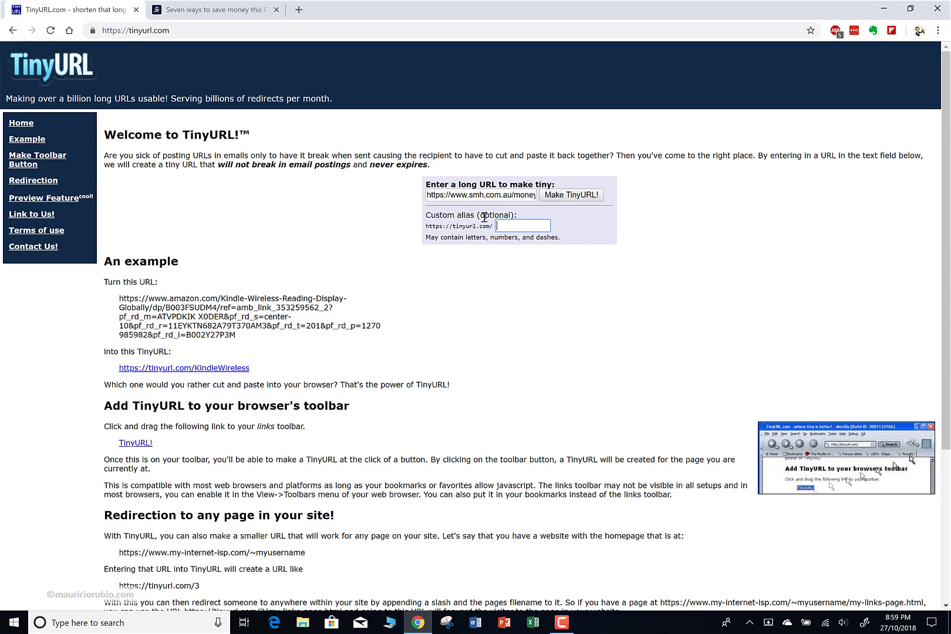
Step: Generate the short link and highlight the long URL and the new y8ejnjrd link on the results page
{"action": "left_click", "coordinate": [574, 195]}
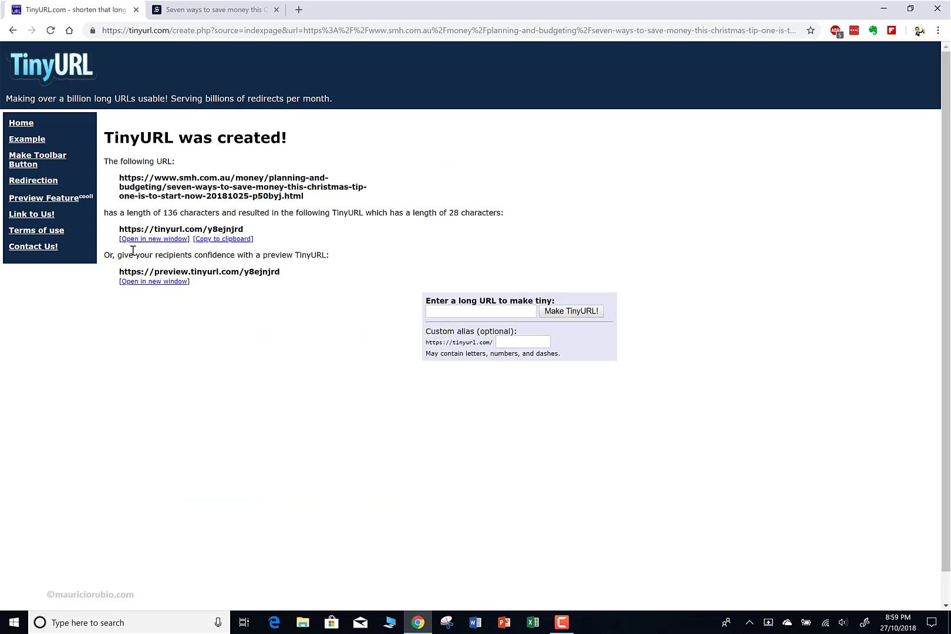
{"action": "left_click_drag", "start_coordinate": [119, 229], "coordinate": [246, 234]}
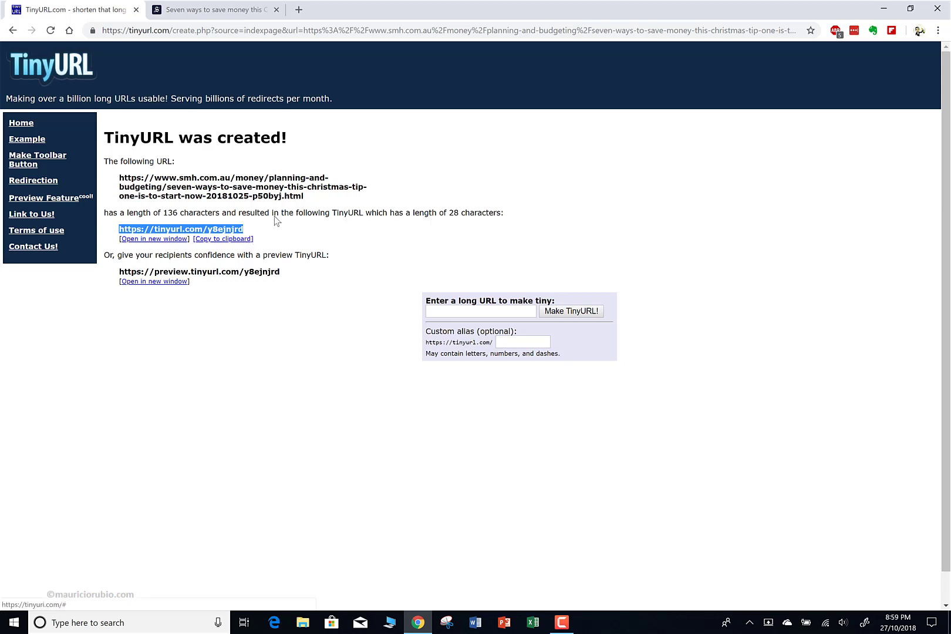
{"action": "left_click_drag", "start_coordinate": [306, 198], "coordinate": [118, 176]}
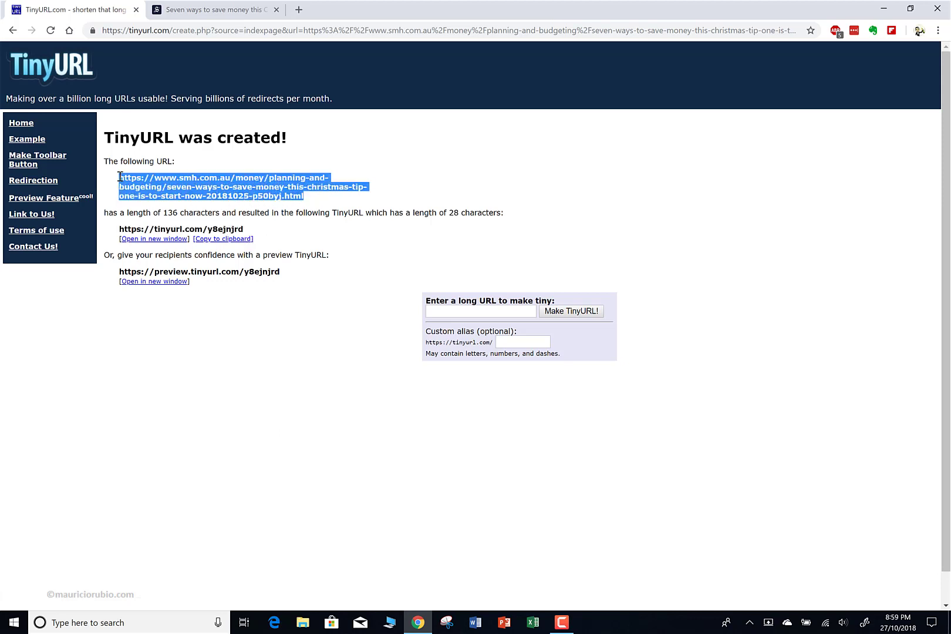
{"action": "left_click_drag", "start_coordinate": [250, 234], "coordinate": [121, 228]}
{"action": "left_click", "coordinate": [244, 233]}
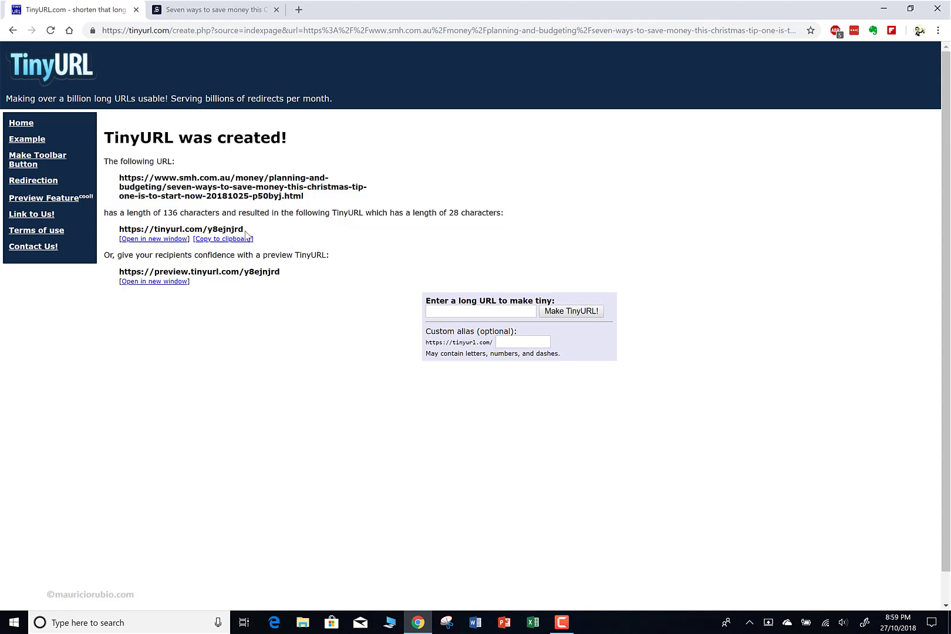
{"action": "left_click_drag", "start_coordinate": [244, 229], "coordinate": [120, 230]}
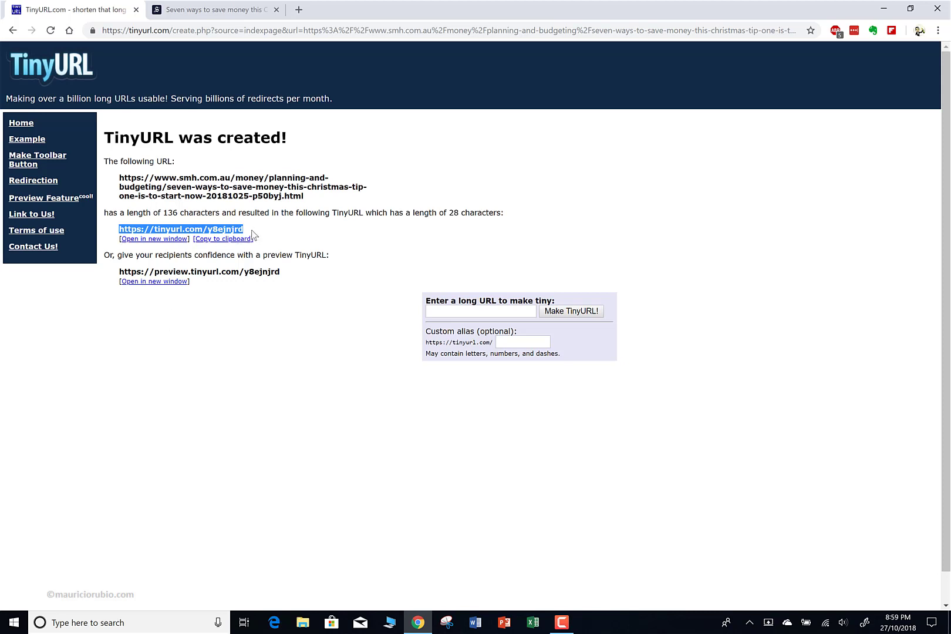
{"action": "left_click", "coordinate": [228, 229]}
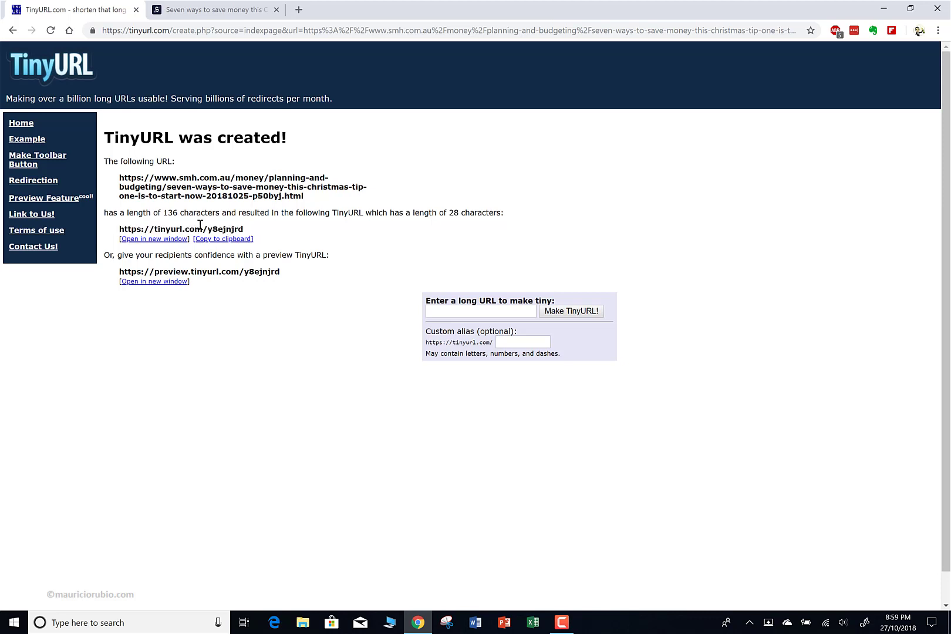
{"action": "left_click_drag", "start_coordinate": [246, 230], "coordinate": [208, 230]}
{"action": "left_click", "coordinate": [232, 326]}
{"action": "double_click", "coordinate": [217, 228]}
{"action": "left_click", "coordinate": [214, 336]}
{"action": "left_click_drag", "start_coordinate": [244, 228], "coordinate": [119, 229]}
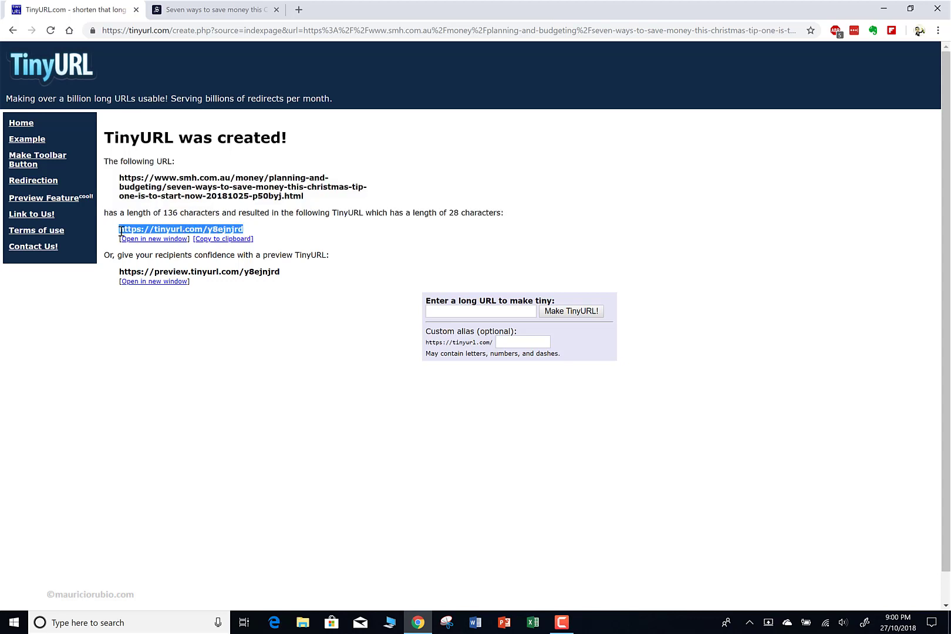
{"action": "left_click", "coordinate": [238, 201]}
{"action": "left_click_drag", "start_coordinate": [309, 197], "coordinate": [114, 137]}
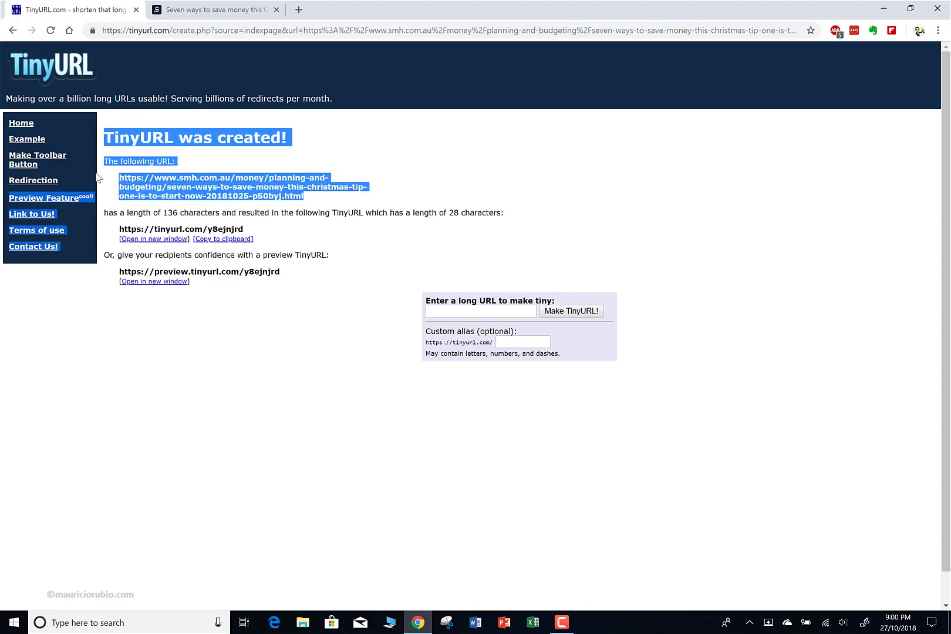
{"action": "left_click_drag", "start_coordinate": [111, 178], "coordinate": [119, 177]}
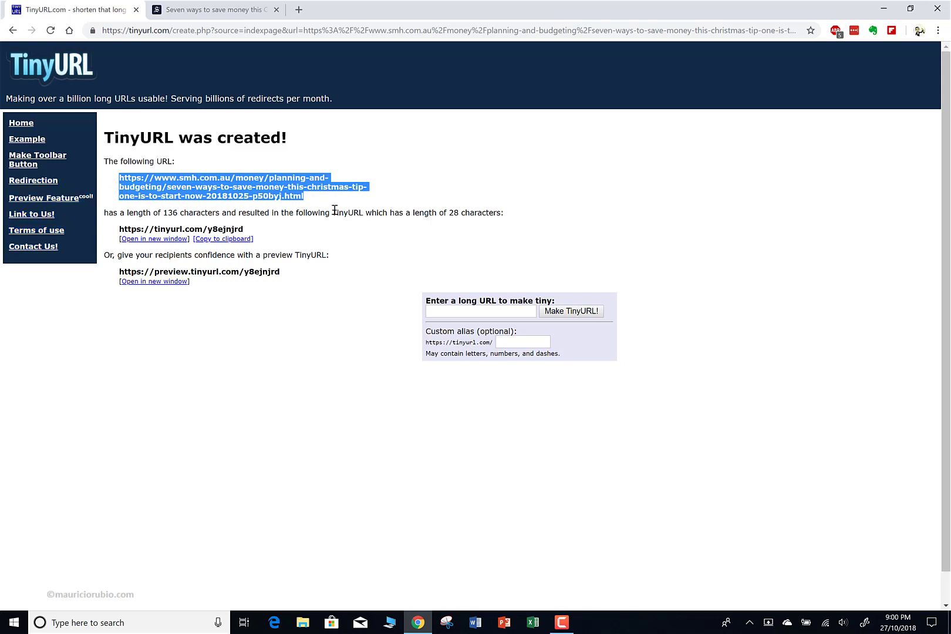
{"action": "left_click", "coordinate": [316, 226]}
{"action": "left_click_drag", "start_coordinate": [249, 229], "coordinate": [119, 229]}
{"action": "key", "text": "ctrl+c"}
{"action": "left_click", "coordinate": [224, 241]}
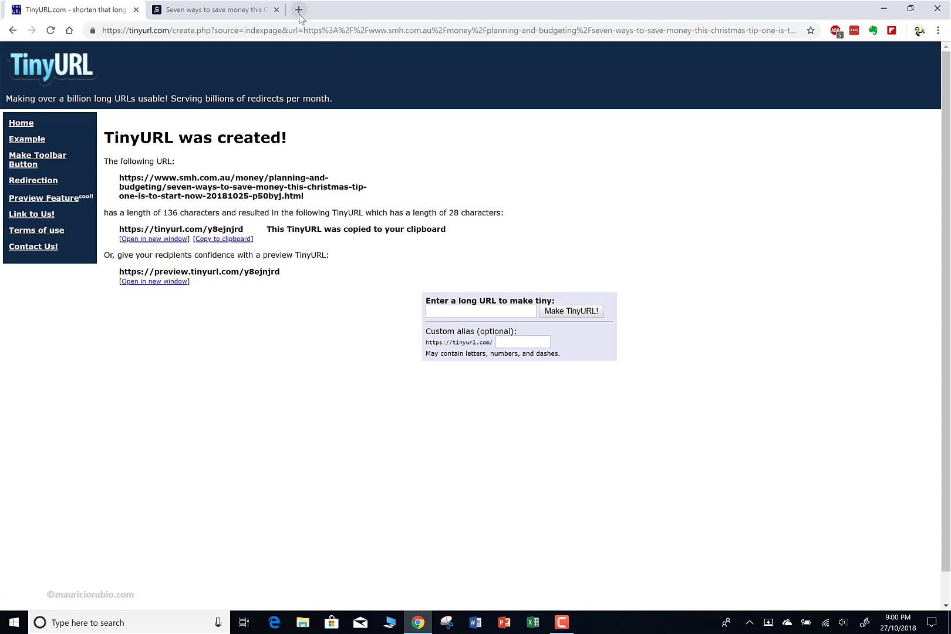
{"action": "left_click", "coordinate": [298, 9]}
{"action": "key", "text": "ctrl+v"}
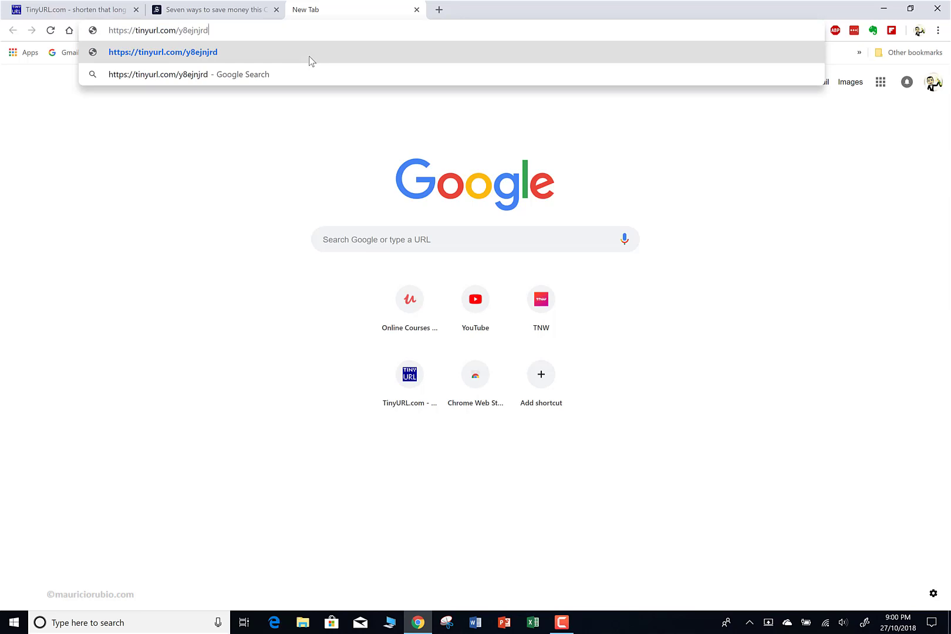
{"action": "key", "text": "Return"}
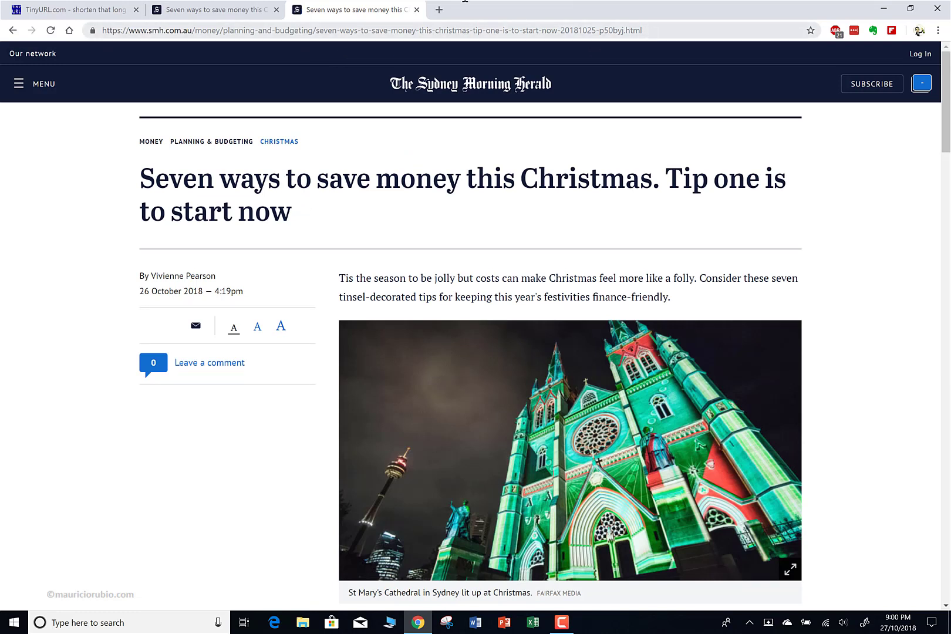
{"action": "left_click", "coordinate": [652, 31]}
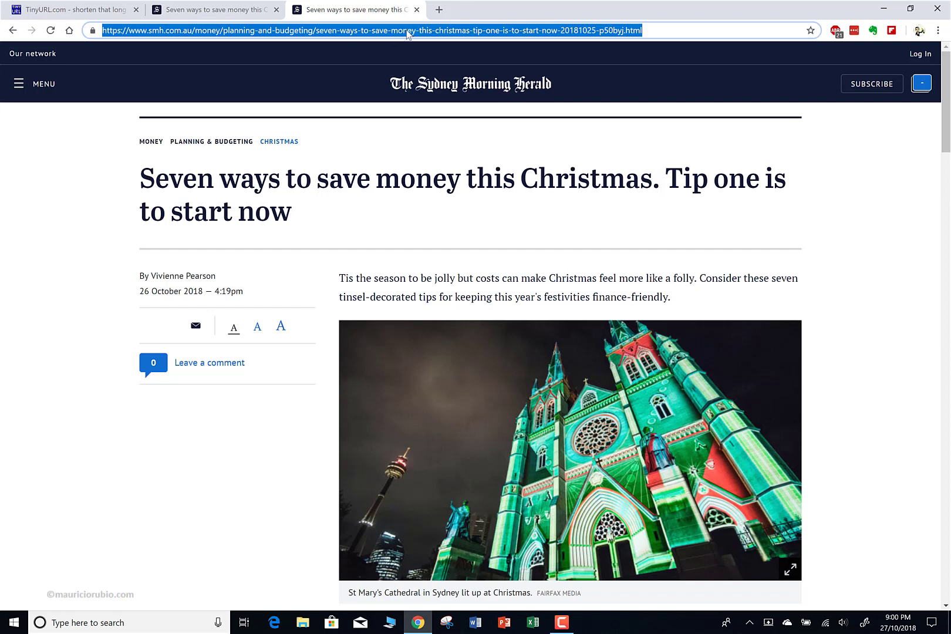
{"action": "key", "text": "ctrl+v"}
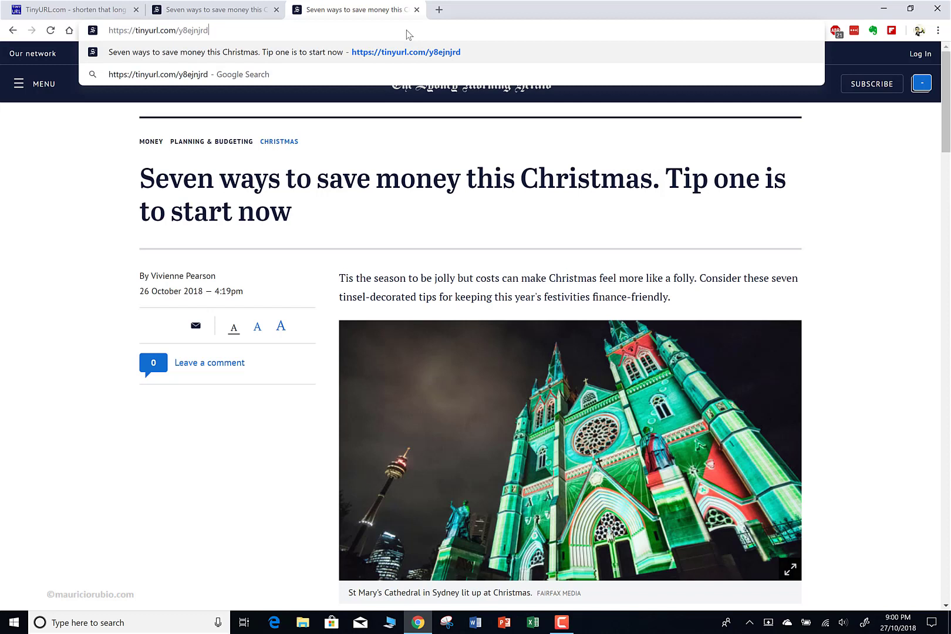
{"action": "key", "text": "Return"}
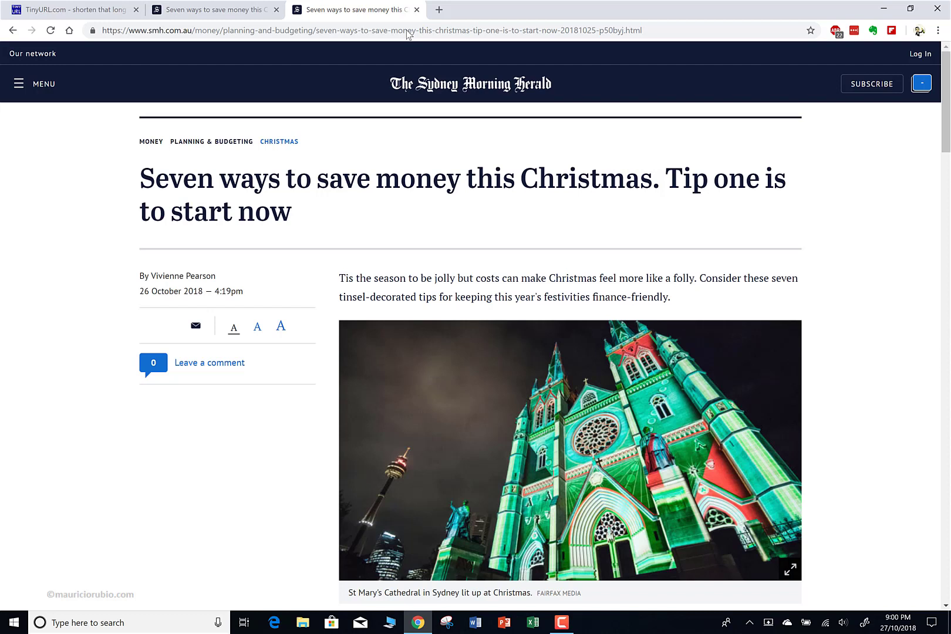
Step: Paste into TinyURL's long-URL field, then cut out the mistakenly pasted short link
{"action": "left_click_drag", "start_coordinate": [680, 30], "coordinate": [76, 234]}
{"action": "left_click", "coordinate": [72, 234]}
{"action": "left_click_drag", "start_coordinate": [677, 27], "coordinate": [579, 30]}
{"action": "left_click_drag", "start_coordinate": [176, 4], "coordinate": [71, 77]}
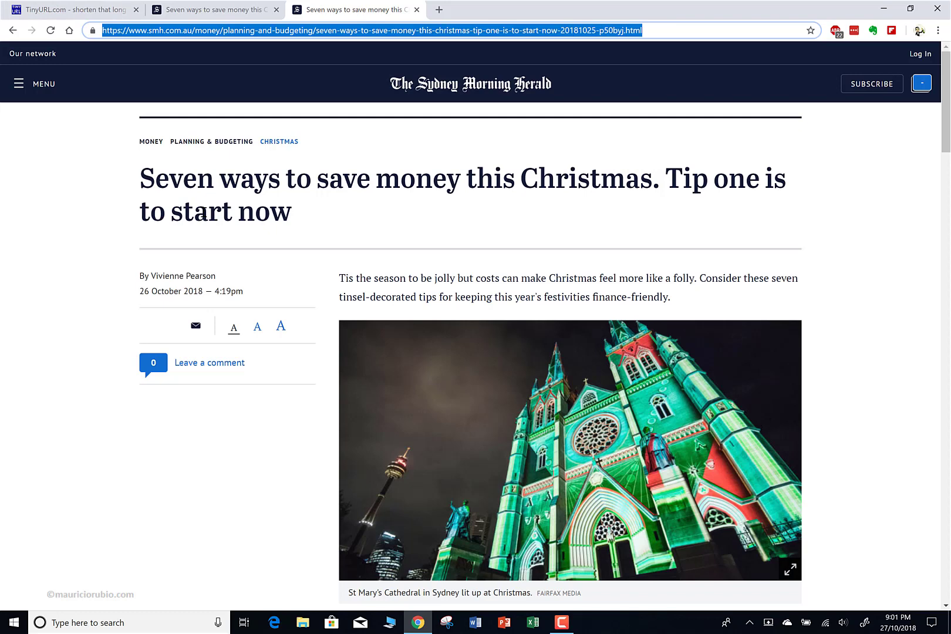
{"action": "left_click", "coordinate": [71, 8]}
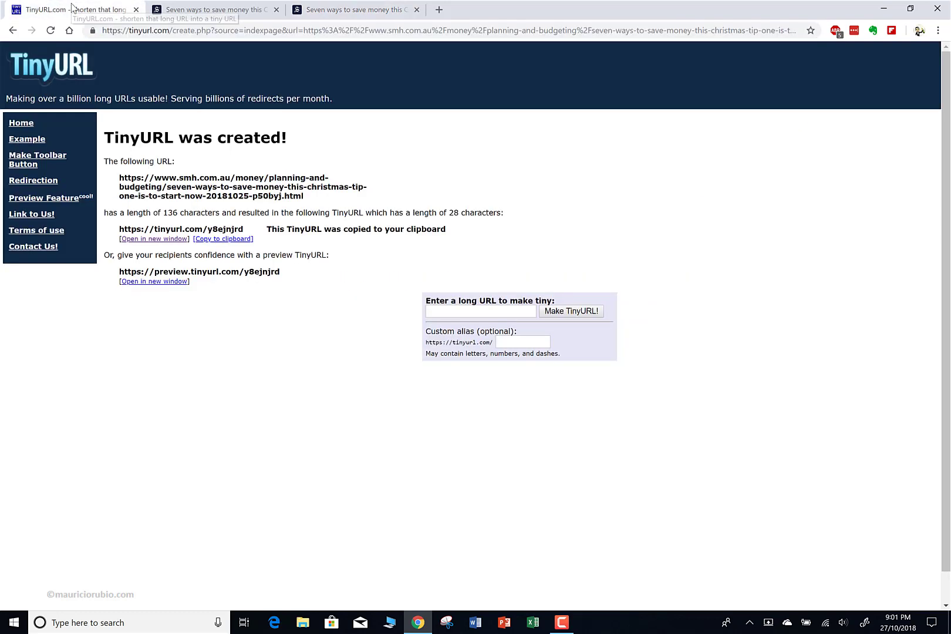
{"action": "left_click", "coordinate": [507, 314]}
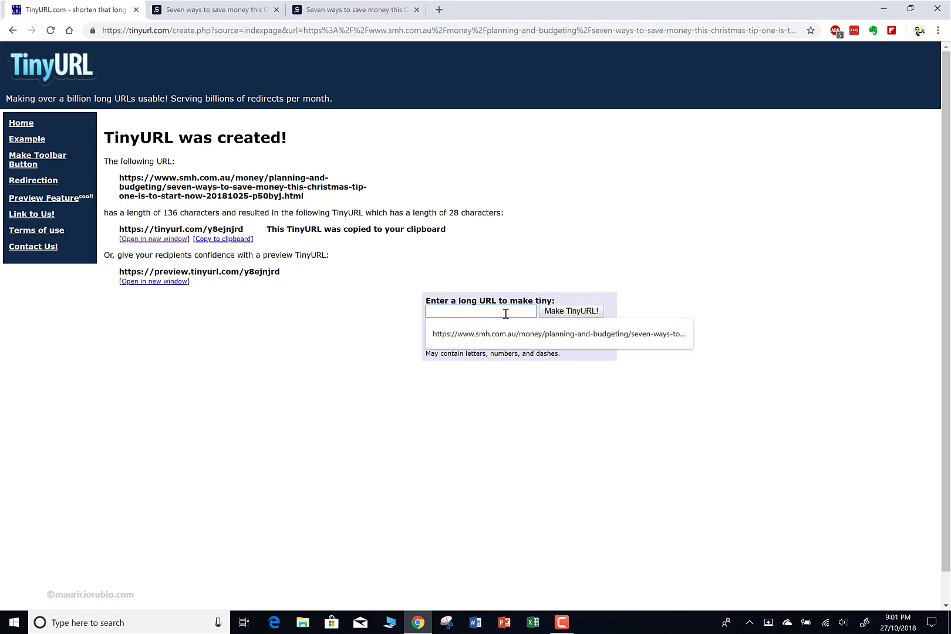
{"action": "key", "text": "ctrl+v"}
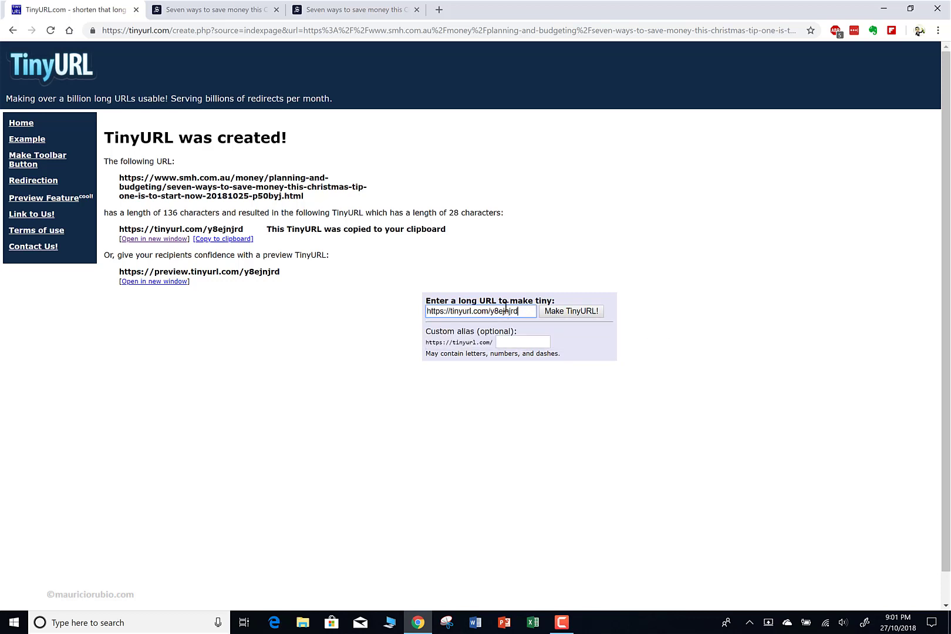
{"action": "left_click_drag", "start_coordinate": [519, 311], "coordinate": [364, 313]}
{"action": "key", "text": "ctrl+x"}
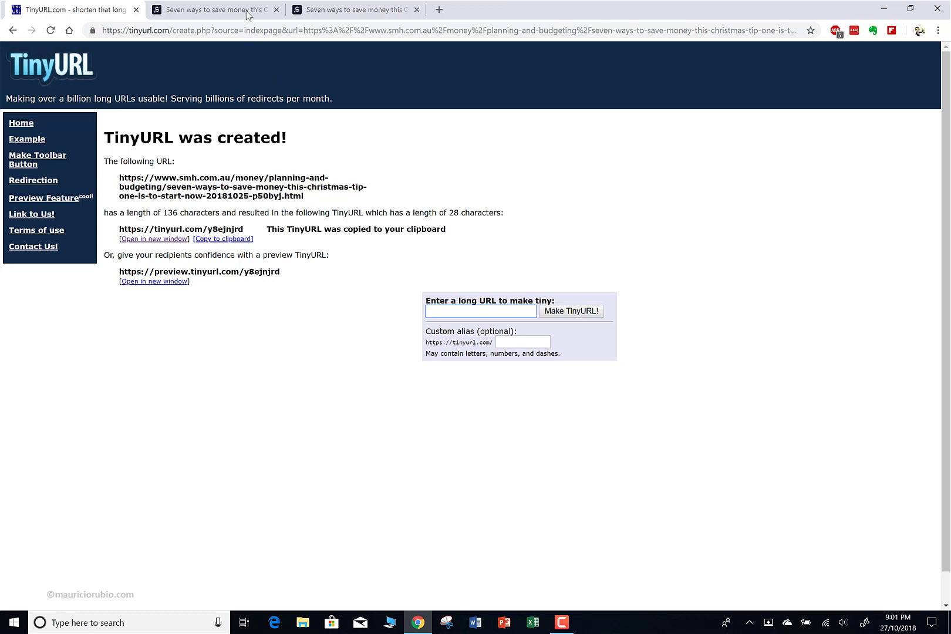
Step: Close the third test tab and copy the Herald article's full address
{"action": "left_click", "coordinate": [416, 10]}
{"action": "left_click", "coordinate": [232, 10]}
{"action": "left_click", "coordinate": [259, 30]}
{"action": "left_click", "coordinate": [644, 30]}
{"action": "key", "text": "ctrl+a"}
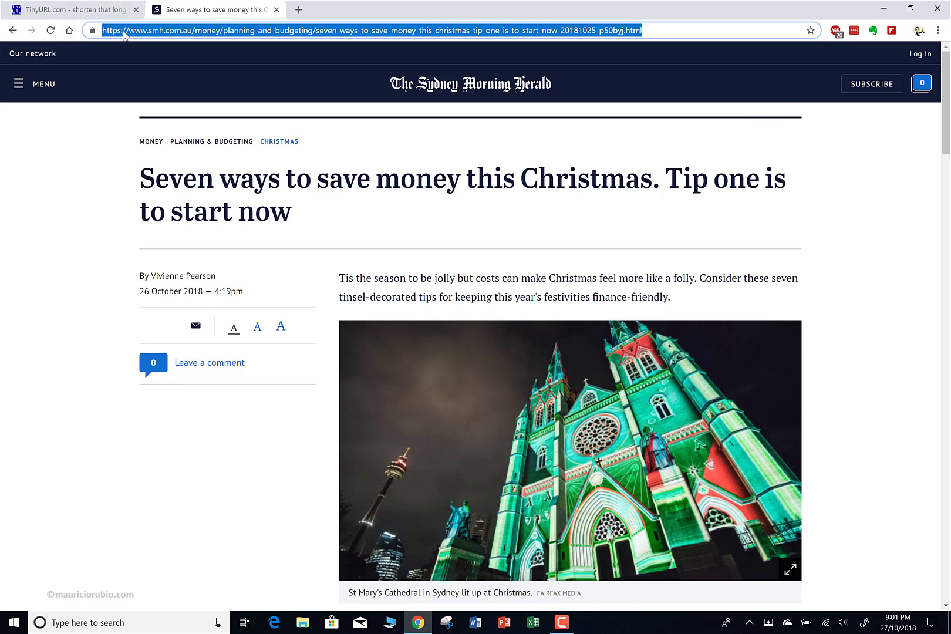
{"action": "left_click", "coordinate": [92, 9]}
Step: Paste the long Herald address into the URL field and enter christmastips as the custom alias
{"action": "key", "text": "ctrl+v"}
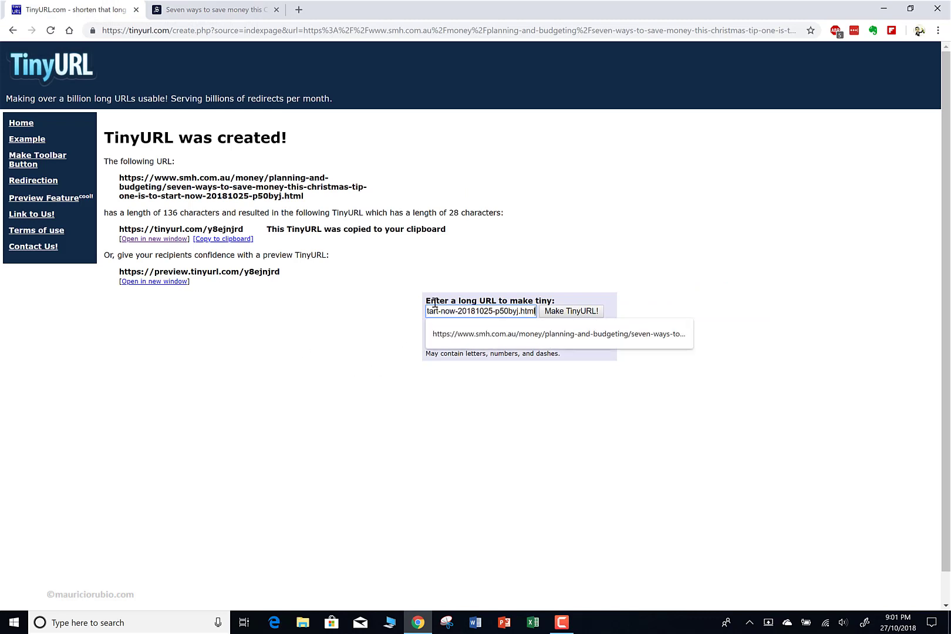
{"action": "left_click", "coordinate": [509, 342]}
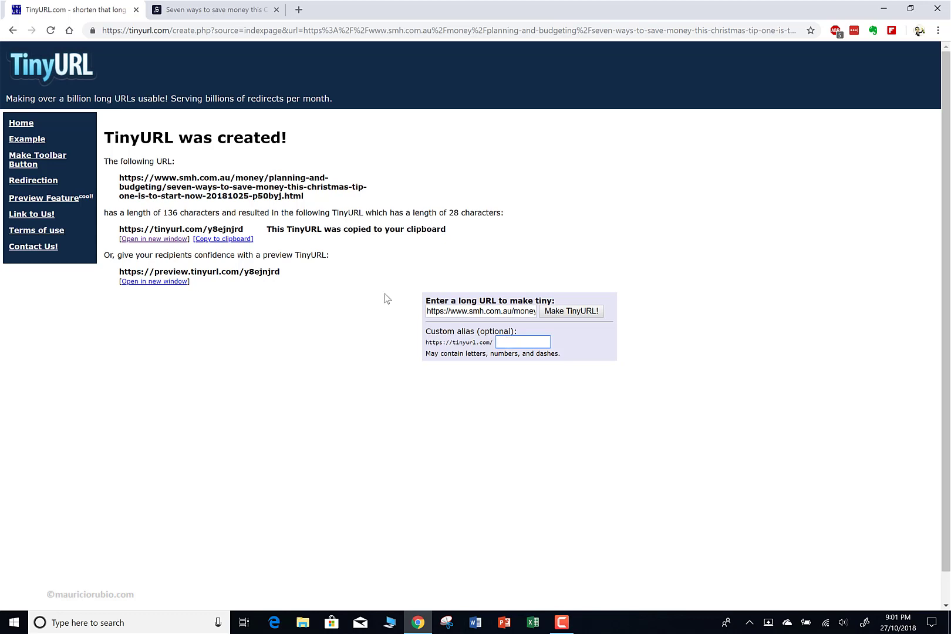
{"action": "left_click", "coordinate": [220, 11]}
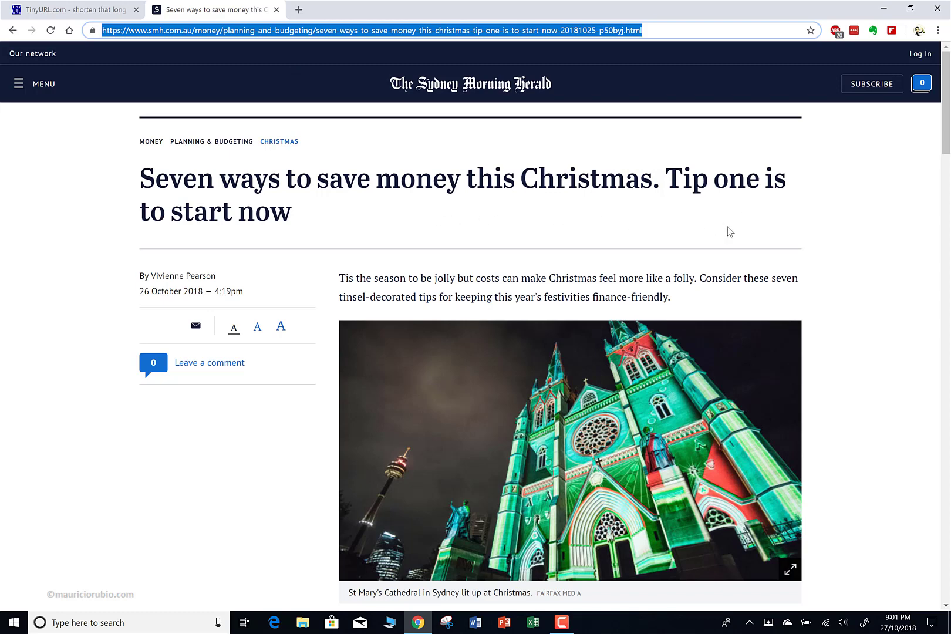
{"action": "left_click", "coordinate": [101, 12]}
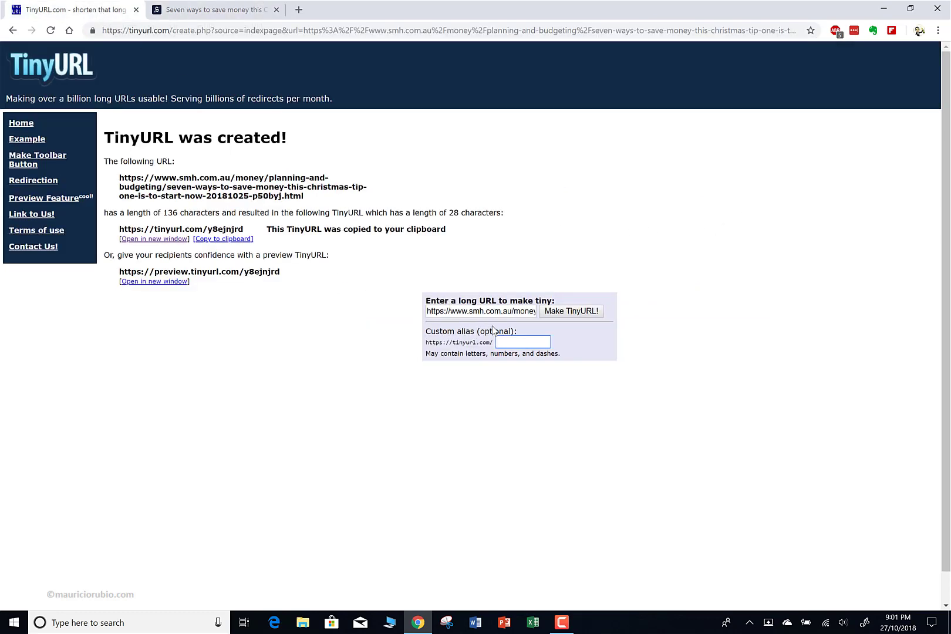
{"action": "type", "text": "christmastips"}
Step: Submit with alias christmastips and highlight the resulting alias-not-available error
{"action": "left_click", "coordinate": [590, 313]}
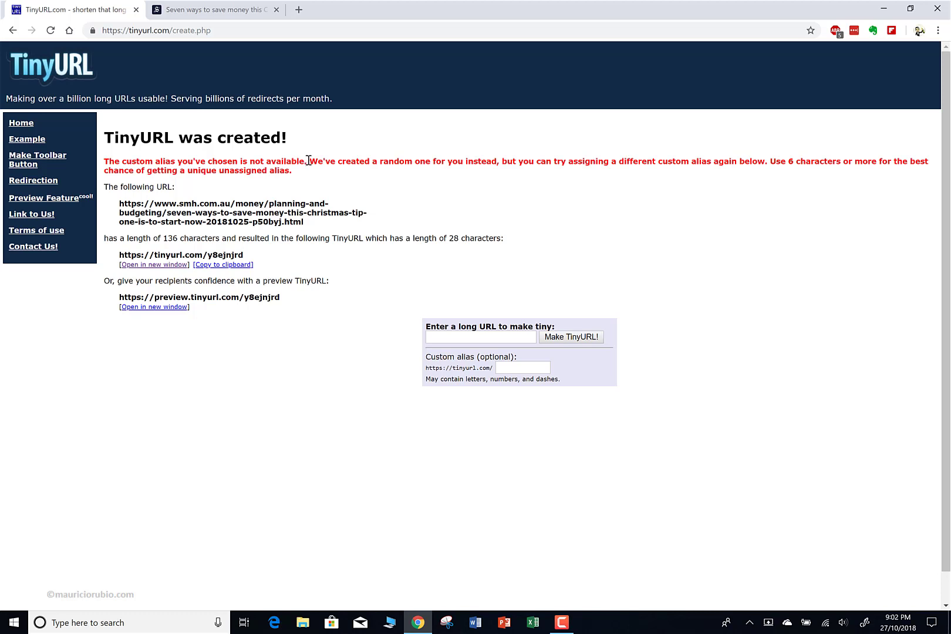
{"action": "left_click_drag", "start_coordinate": [307, 160], "coordinate": [106, 164]}
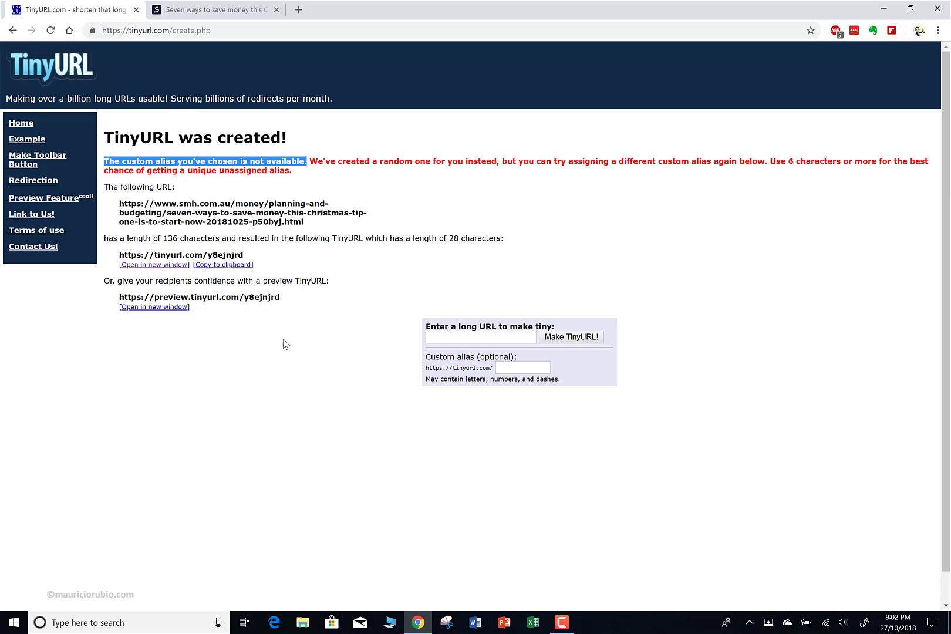
Step: Re-paste the article address, set the alias to christmastips2018, and create the short link
{"action": "left_click", "coordinate": [452, 338]}
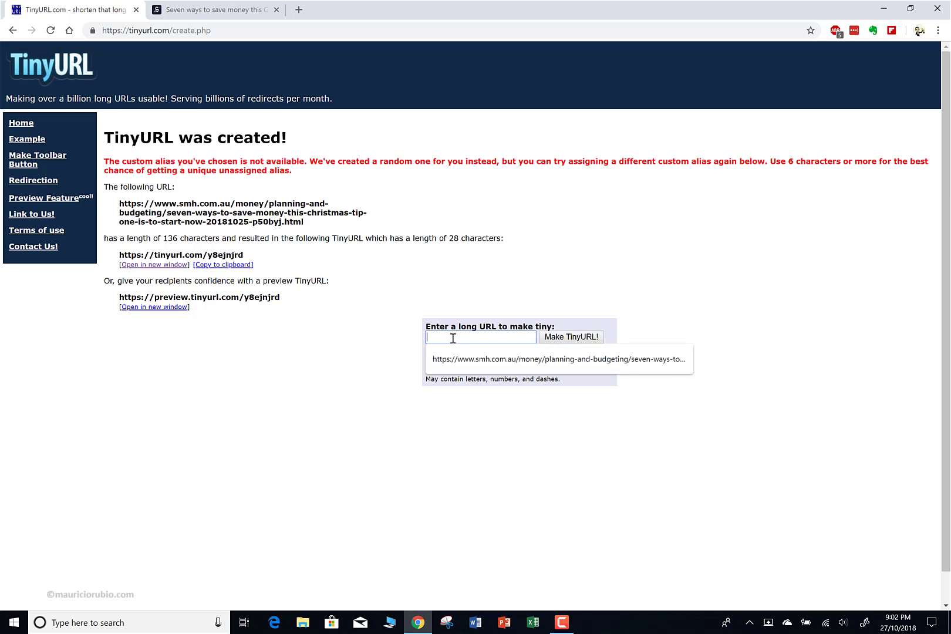
{"action": "key", "text": "ctrl+v"}
{"action": "left_click", "coordinate": [493, 440]}
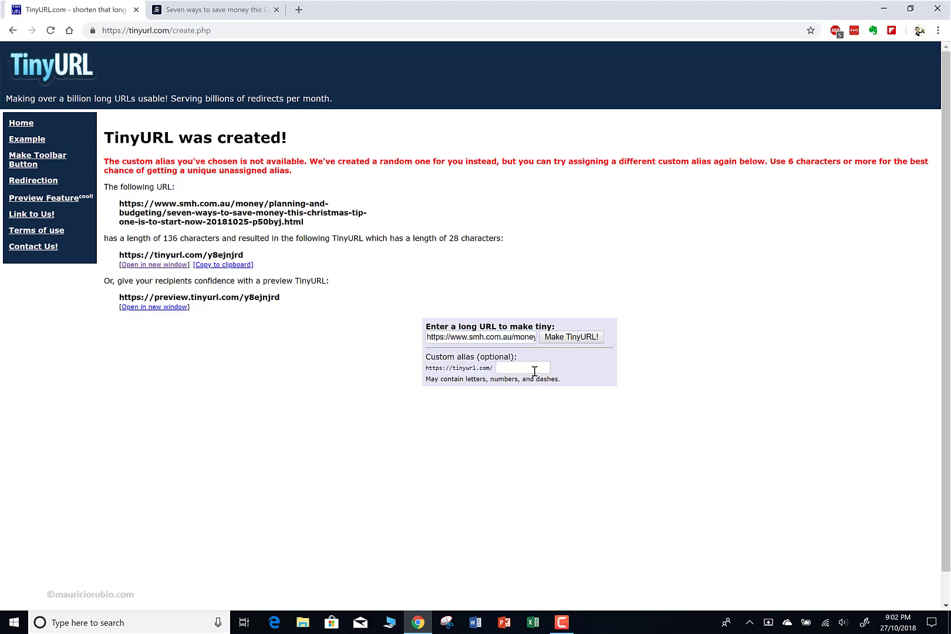
{"action": "left_click", "coordinate": [535, 371]}
{"action": "left_click", "coordinate": [533, 389]}
{"action": "type", "text": "2018"}
{"action": "left_click", "coordinate": [584, 339]}
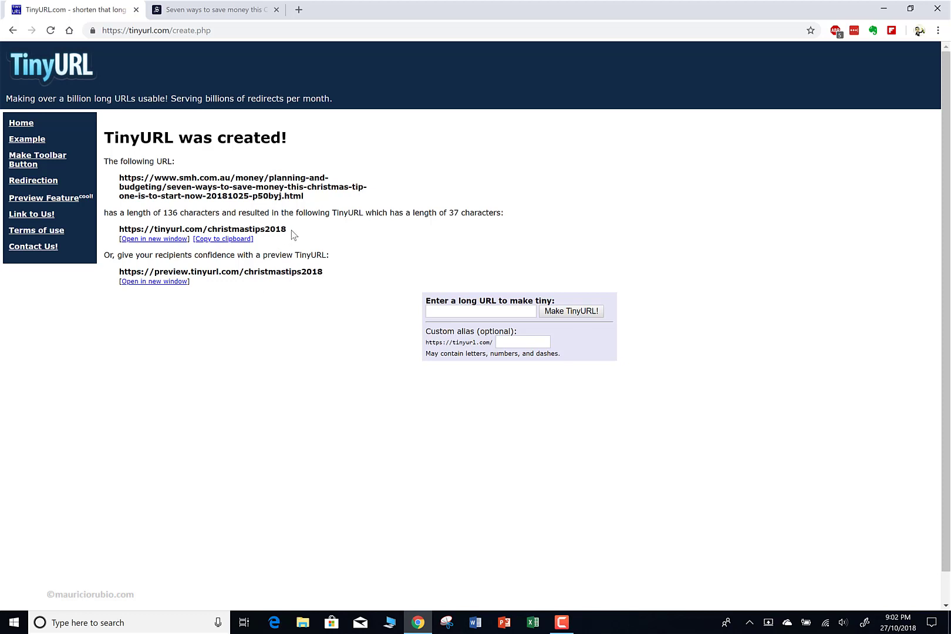
{"action": "left_click_drag", "start_coordinate": [291, 230], "coordinate": [123, 232]}
{"action": "left_click", "coordinate": [418, 247]}
{"action": "left_click_drag", "start_coordinate": [324, 198], "coordinate": [120, 186]}
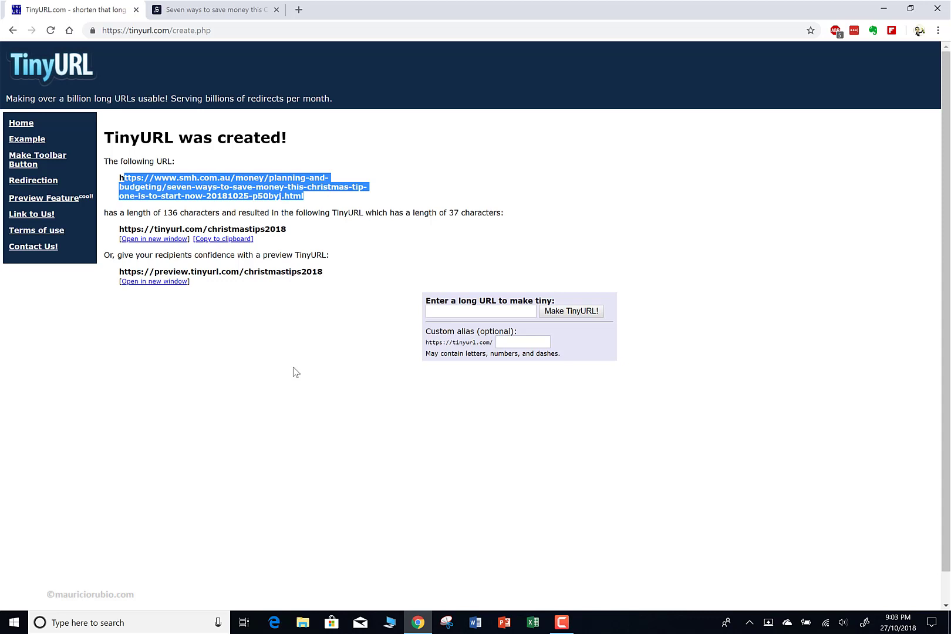
{"action": "left_click", "coordinate": [271, 346]}
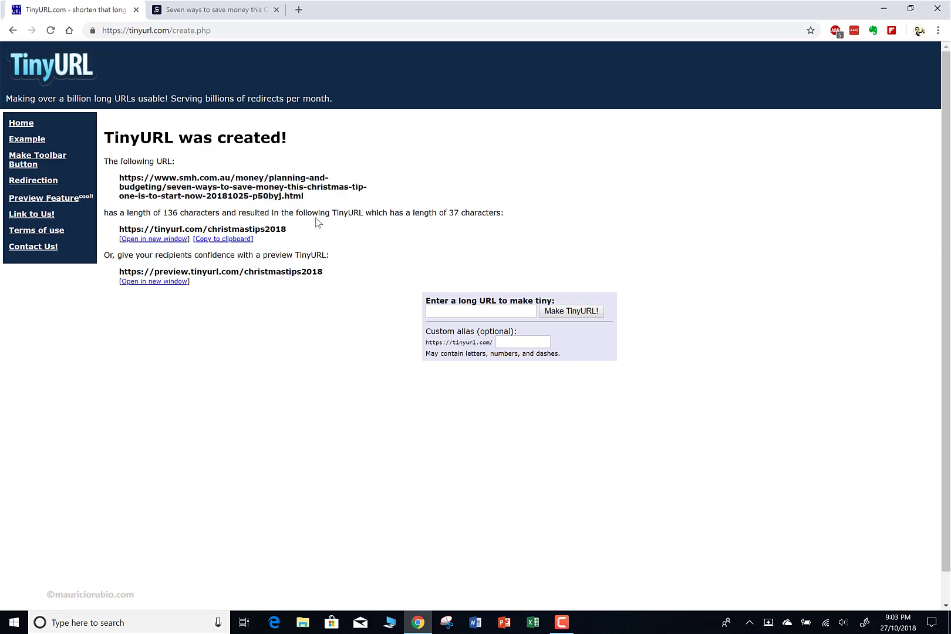
{"action": "left_click_drag", "start_coordinate": [286, 229], "coordinate": [121, 229]}
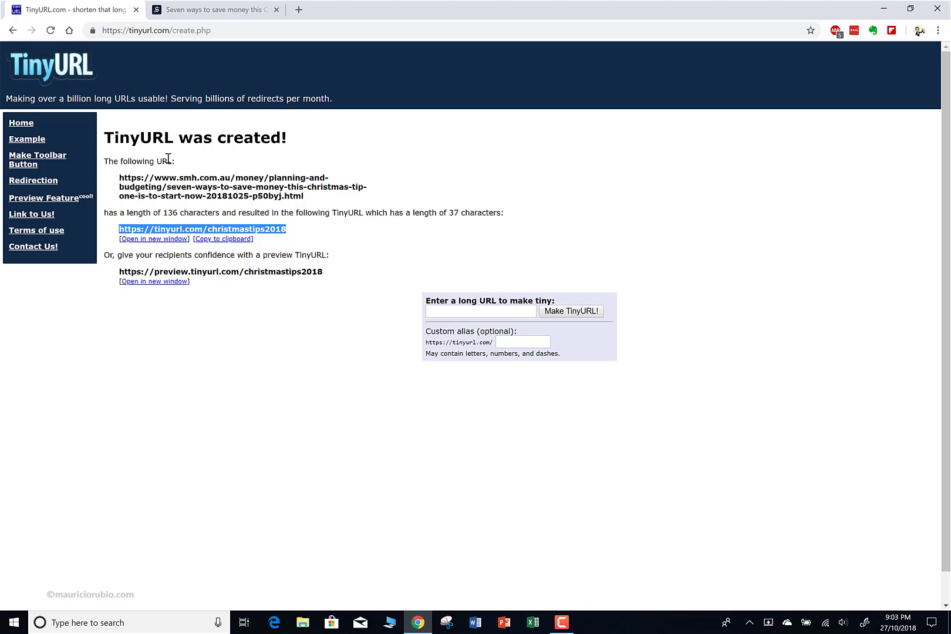
Step: Visit tinyurl.com/christmastips2018 in a new tab to confirm it opens the Herald article
{"action": "left_click", "coordinate": [298, 10]}
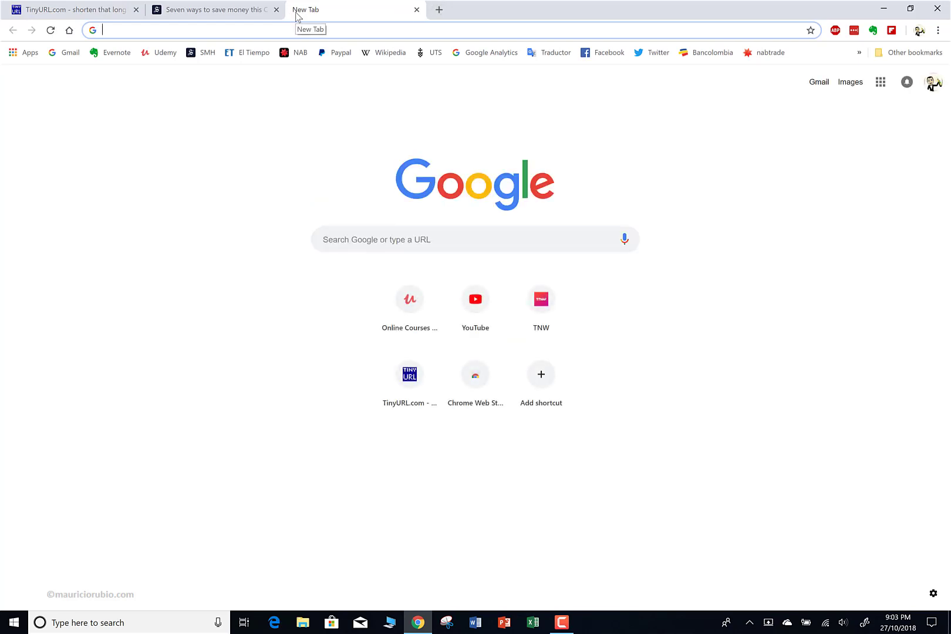
{"action": "type", "text": "tinyur"}
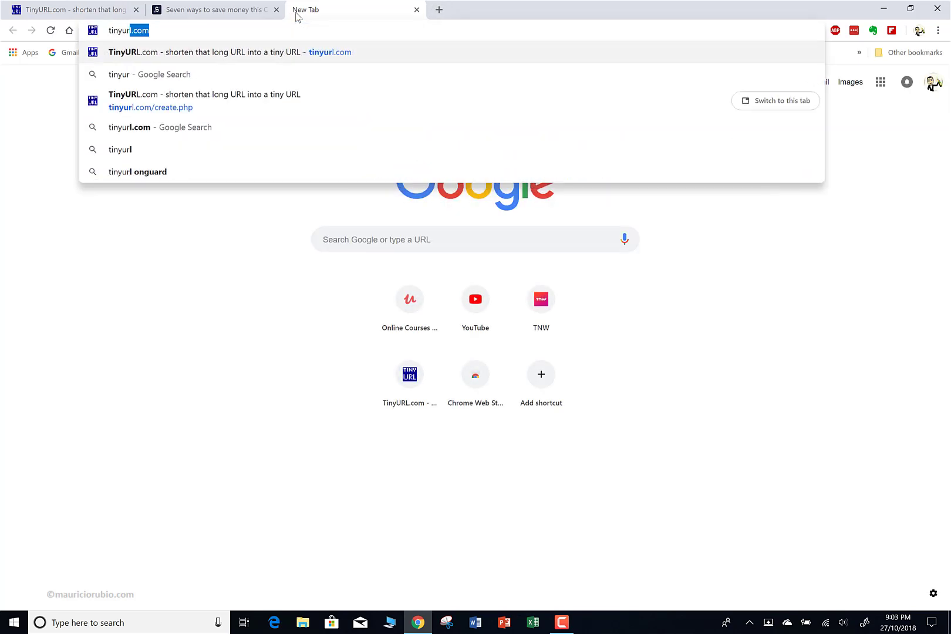
{"action": "type", "text": "l.com/"}
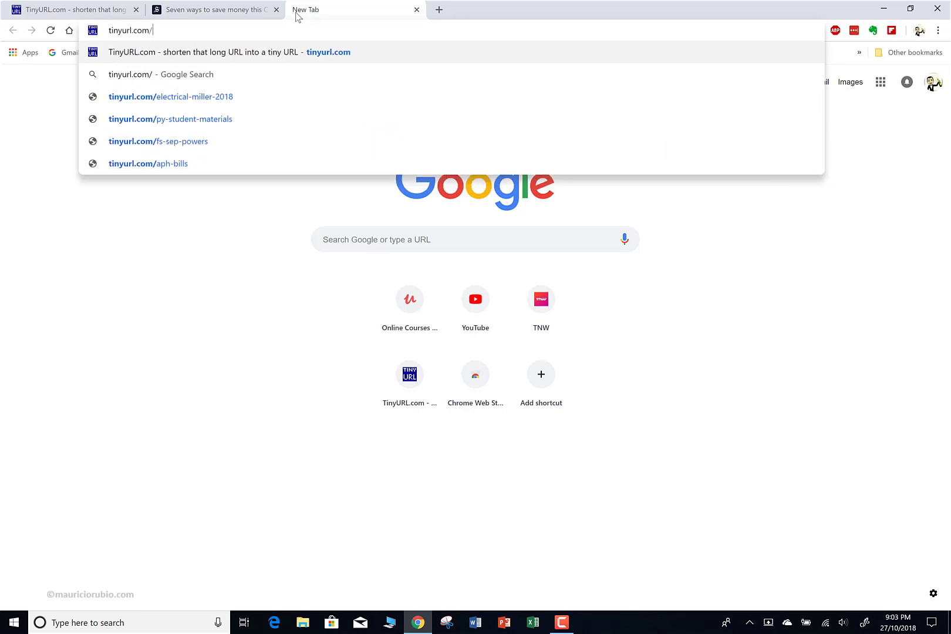
{"action": "type", "text": "christmas"}
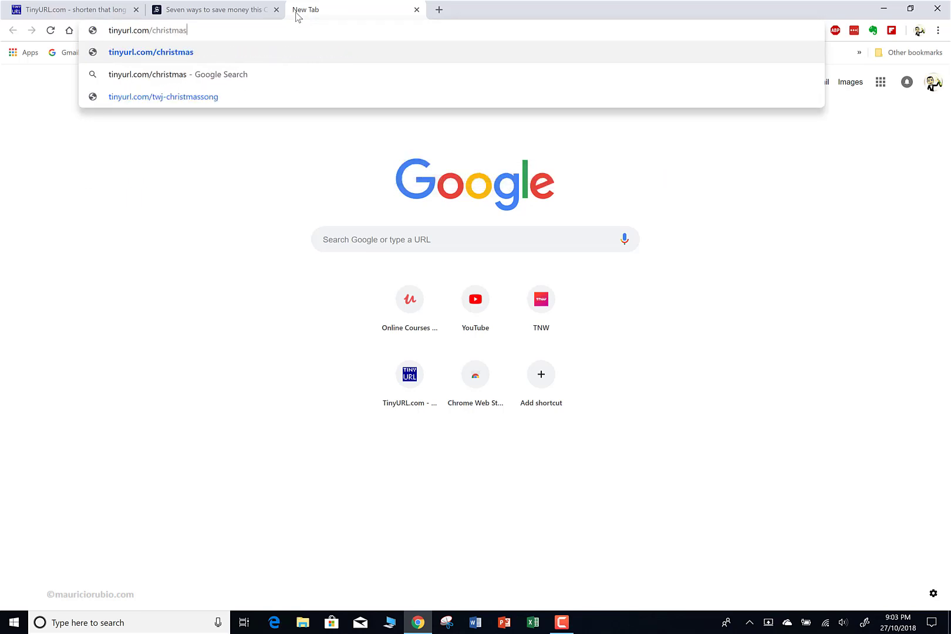
{"action": "type", "text": "tips2018"}
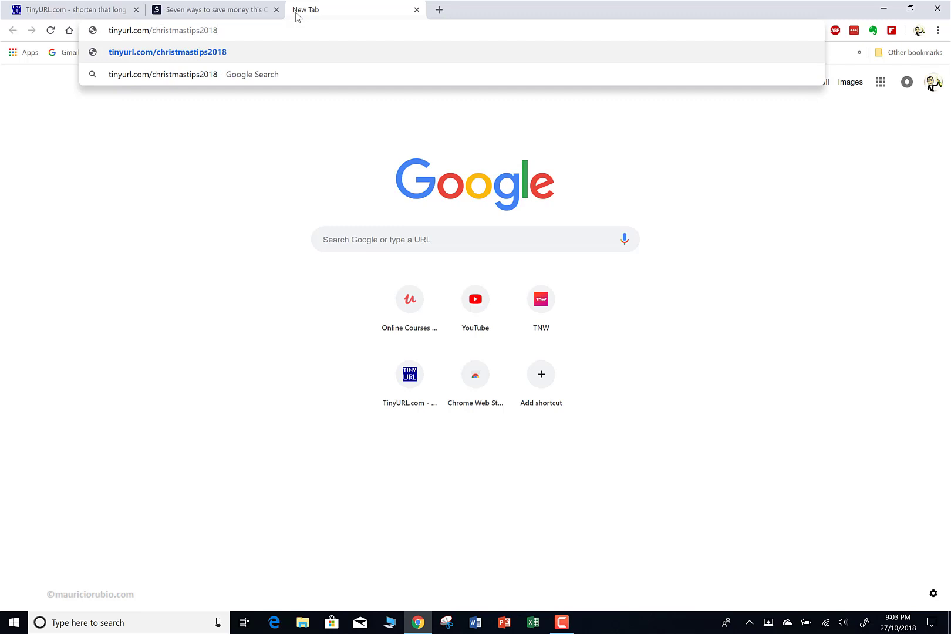
{"action": "key", "text": "Return"}
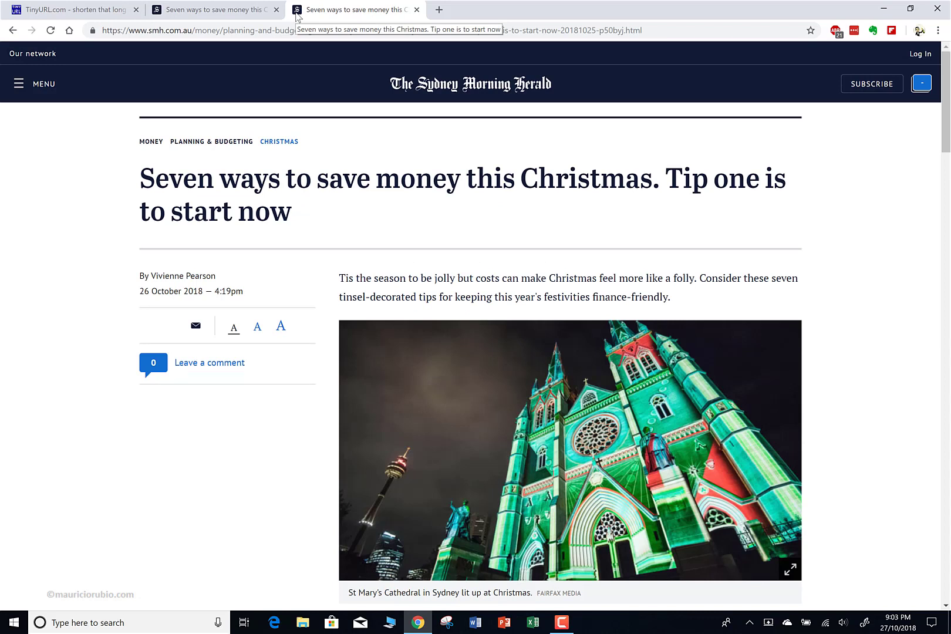
Step: Highlight the article's full address, then the christmastips2018 short link on the TinyURL result page
{"action": "left_click", "coordinate": [643, 30]}
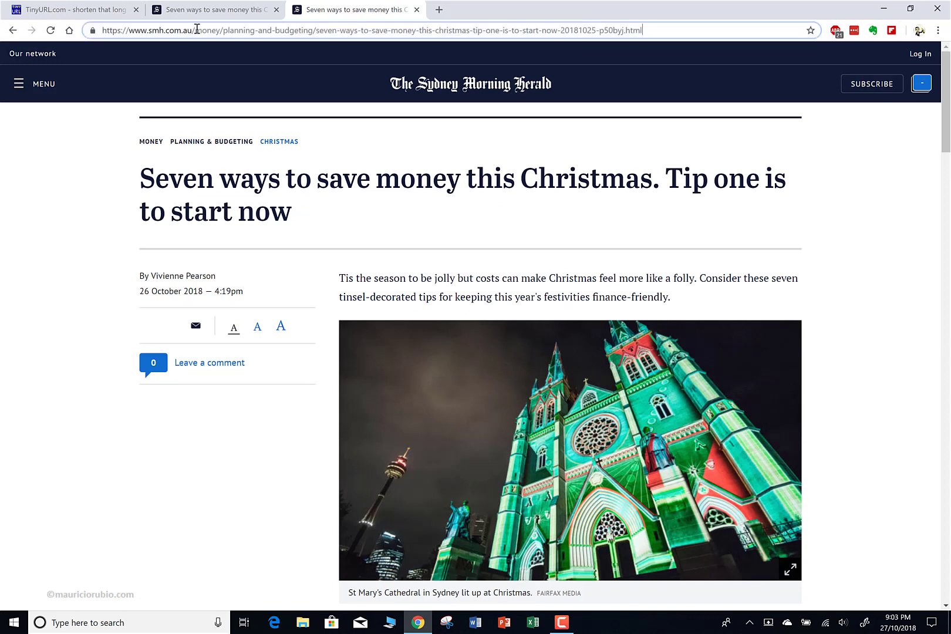
{"action": "left_click", "coordinate": [73, 10]}
{"action": "left_click_drag", "start_coordinate": [290, 230], "coordinate": [206, 320]}
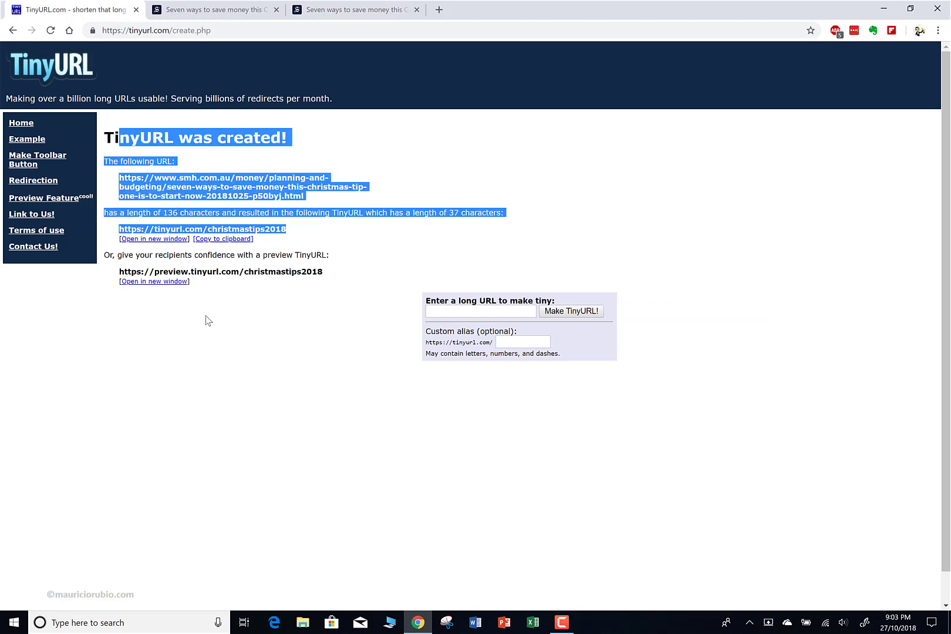
{"action": "left_click", "coordinate": [285, 251]}
{"action": "left_click_drag", "start_coordinate": [290, 230], "coordinate": [121, 228]}
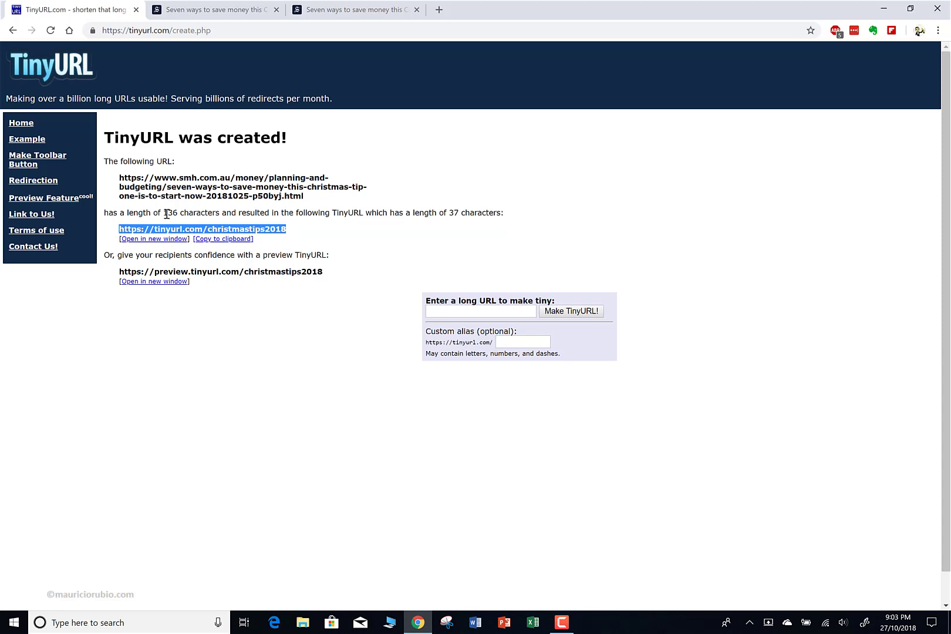
Step: Check the Sydney Morning Herald article's address bar against it, then return to the TinyURL results
{"action": "left_click", "coordinate": [244, 16]}
{"action": "left_click", "coordinate": [305, 33]}
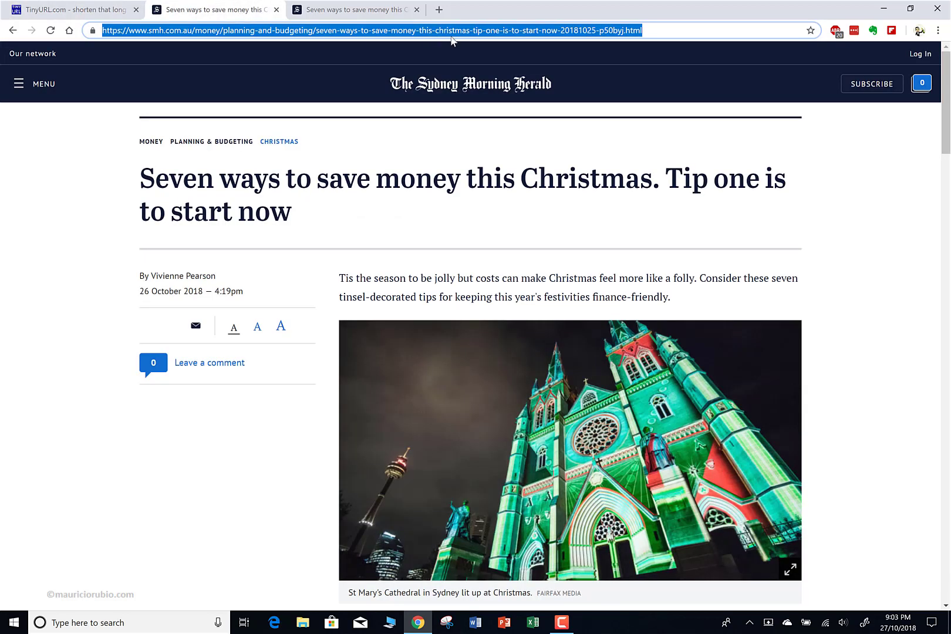
{"action": "left_click", "coordinate": [135, 436]}
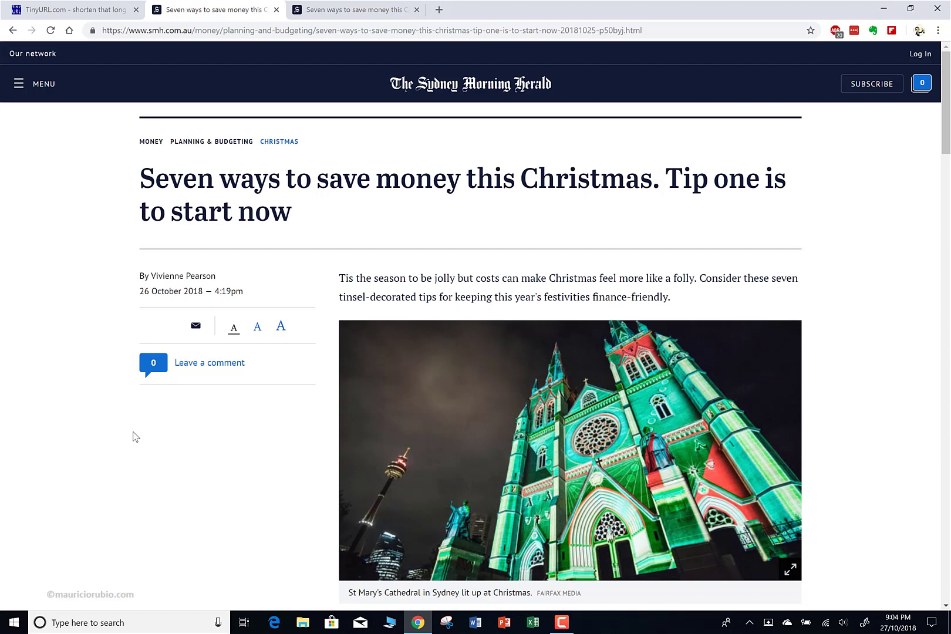
{"action": "left_click", "coordinate": [78, 18]}
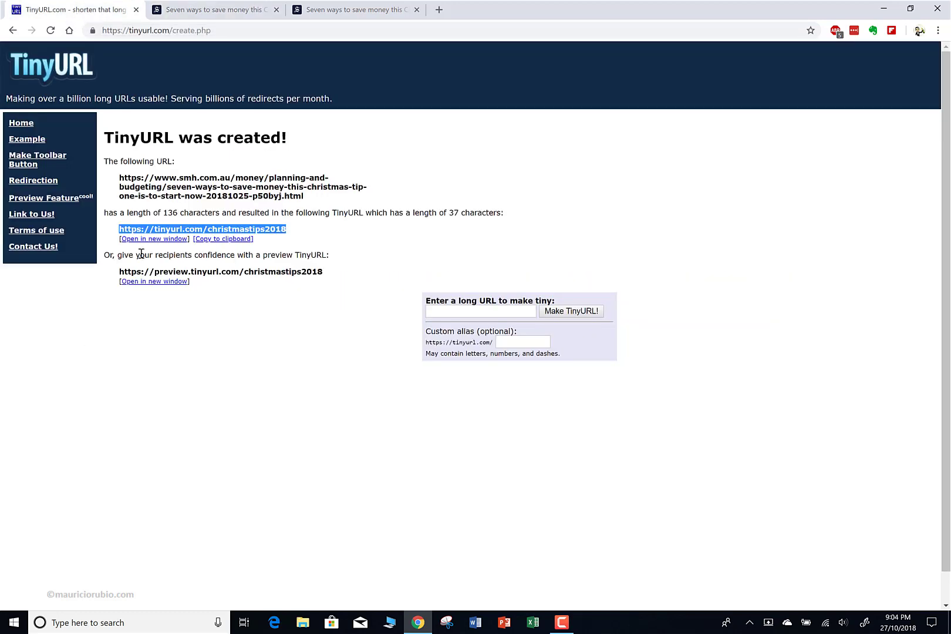
Step: Use the TinyURL logo to reach the home page's empty long-URL form, keeping the Herald tabs open
{"action": "left_click", "coordinate": [55, 69]}
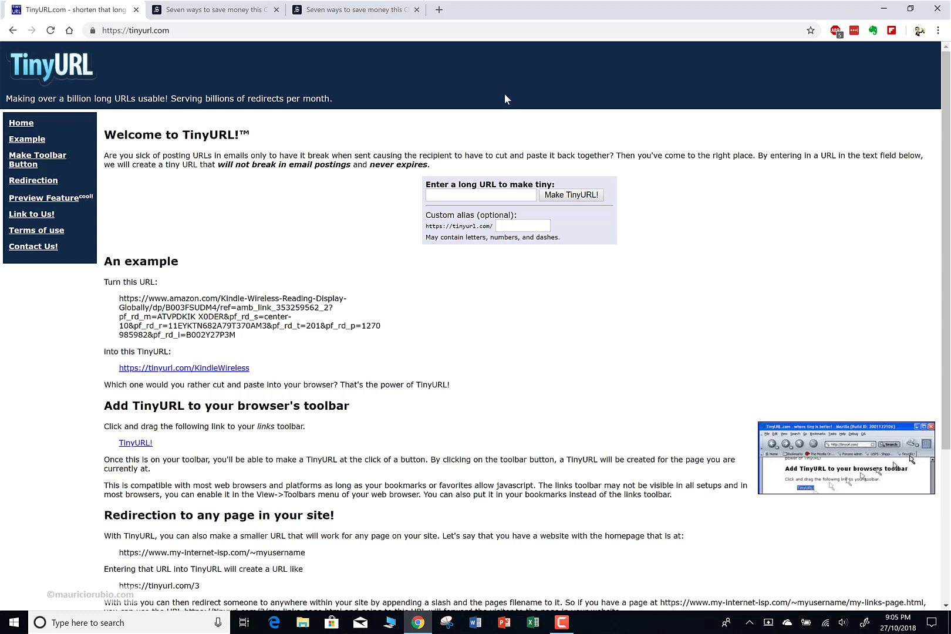
{"action": "left_click", "coordinate": [516, 225]}
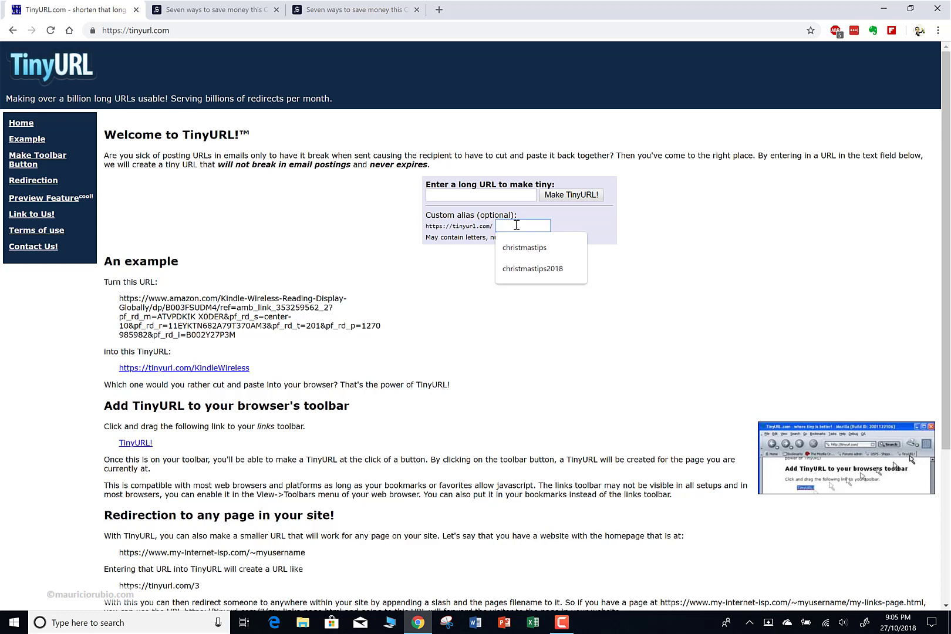
{"action": "type", "text": "vrexperiece"}
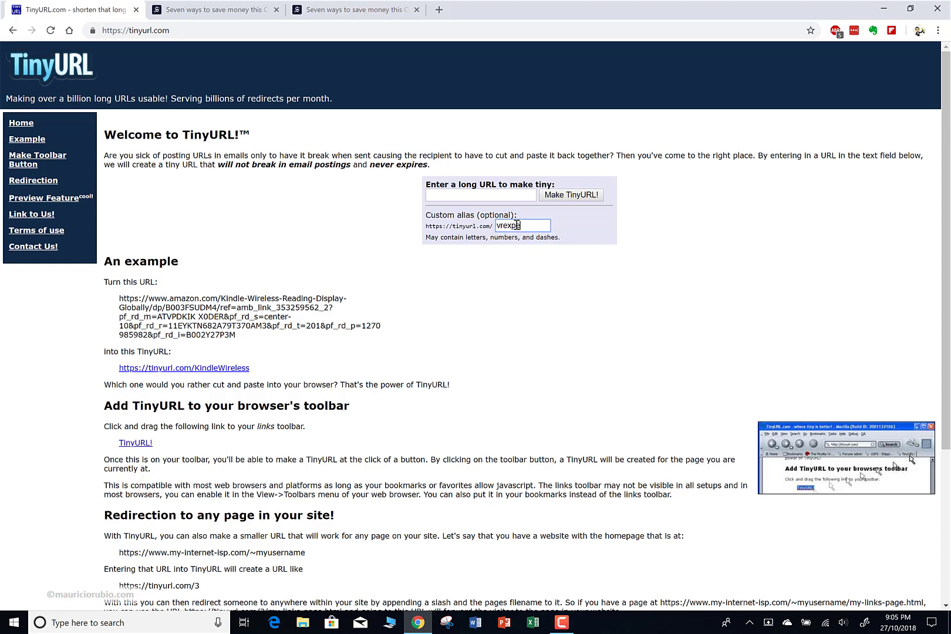
{"action": "key", "text": "BackSpace"}
{"action": "key", "text": "BackSpace"}
{"action": "type", "text": "ncesomething"}
{"action": "left_click_drag", "start_coordinate": [532, 225], "coordinate": [552, 225]}
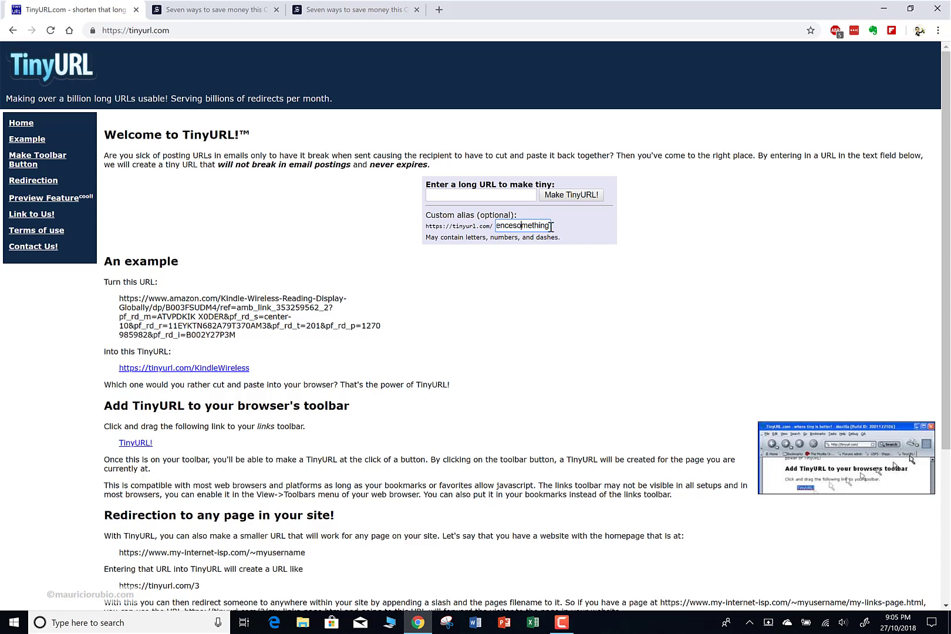